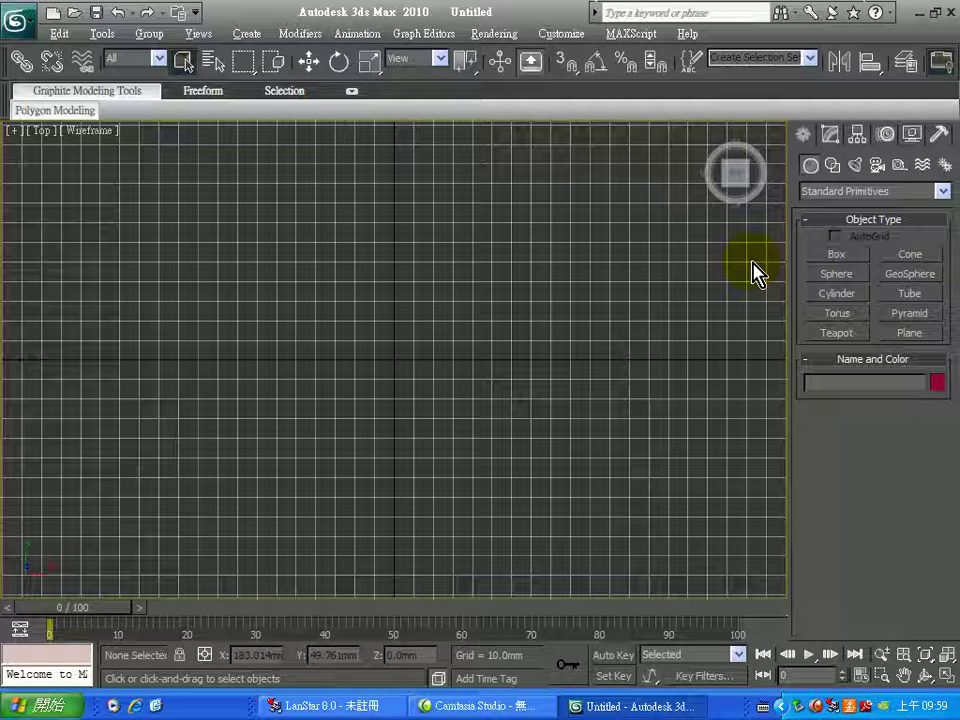
Draw an open five-vertex line with straight segments in the Top view, using Corner as the drag type
{"action": "left_click", "coordinate": [831, 167]}
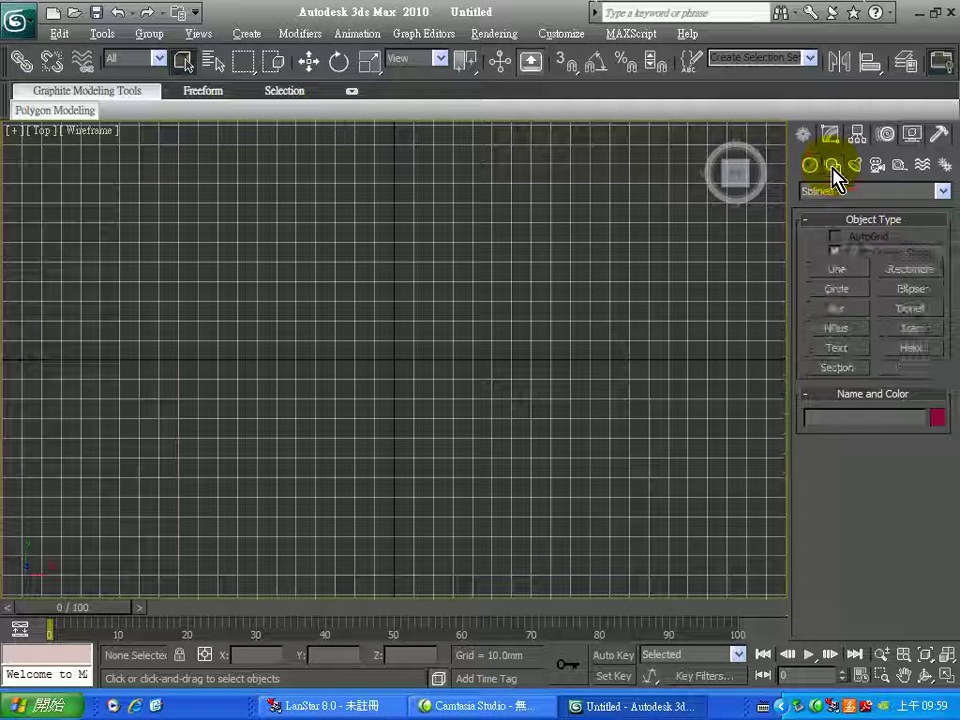
{"action": "left_click", "coordinate": [836, 274]}
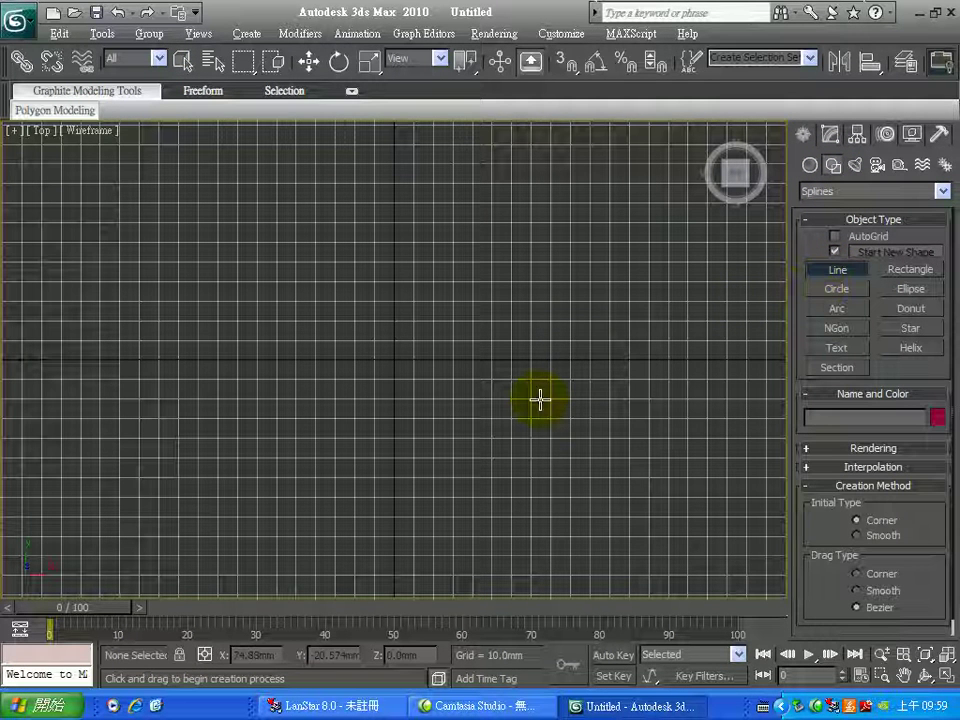
{"action": "left_click", "coordinate": [869, 539]}
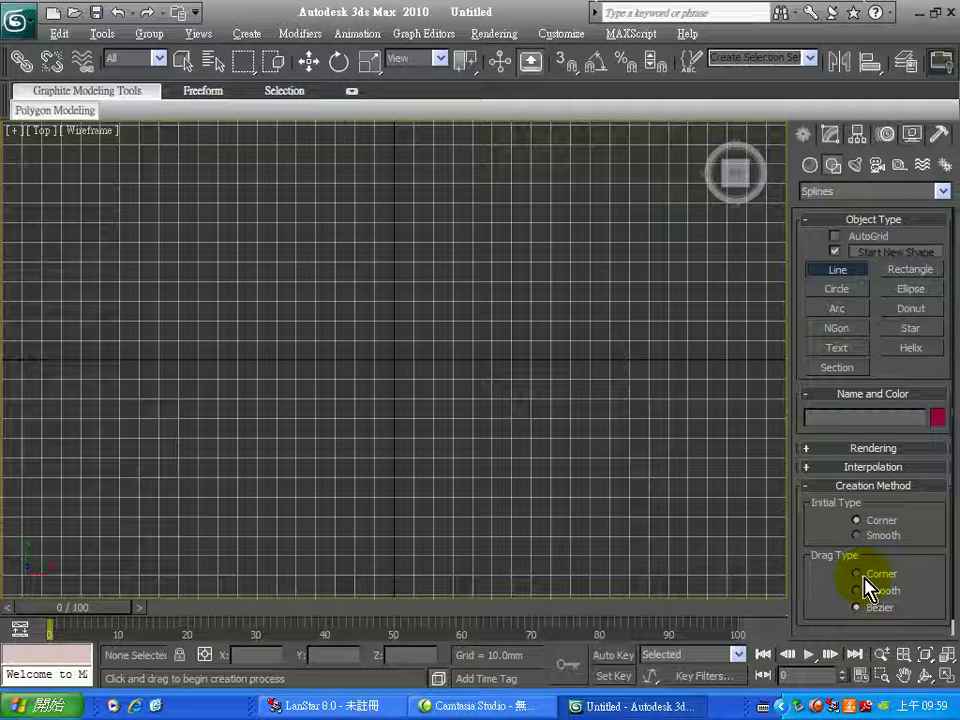
{"action": "left_click", "coordinate": [857, 574]}
{"action": "left_click", "coordinate": [165, 300]}
{"action": "left_click", "coordinate": [325, 218]}
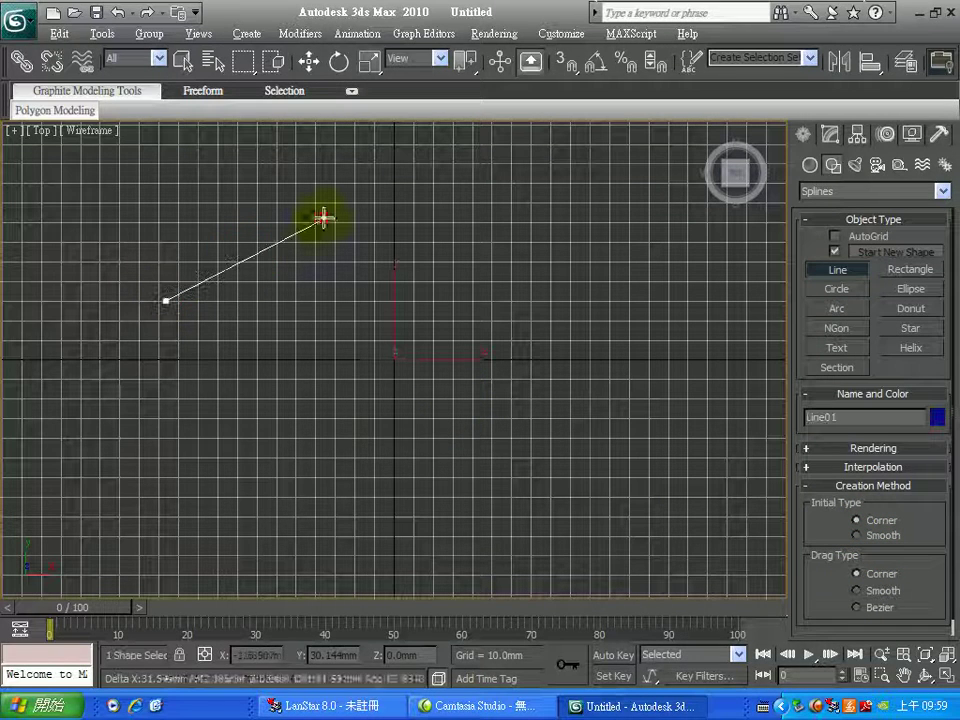
{"action": "left_click", "coordinate": [386, 430]}
{"action": "left_click", "coordinate": [290, 546]}
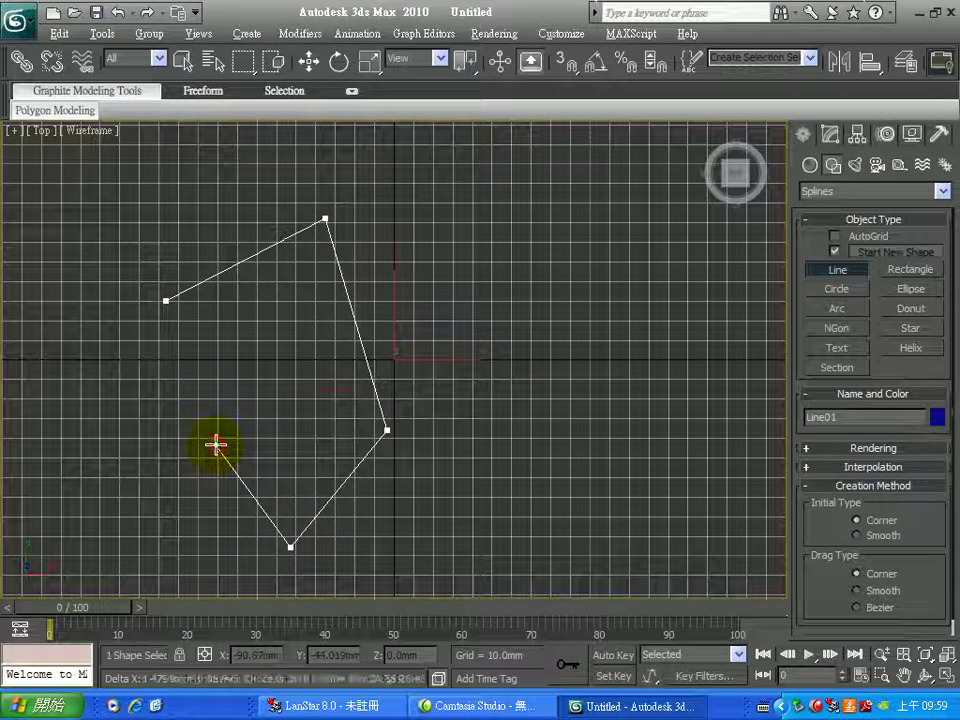
{"action": "left_click", "coordinate": [218, 447]}
{"action": "right_click", "coordinate": [210, 490]}
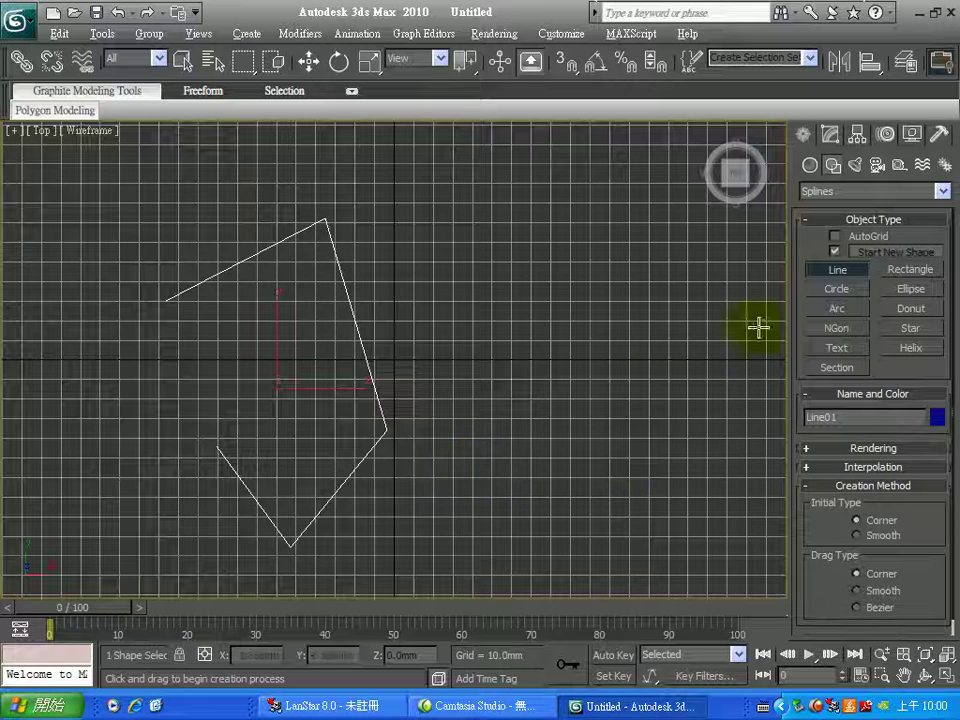
Examine the line's sub-object levels in its modifier stack
{"action": "left_click", "coordinate": [829, 137]}
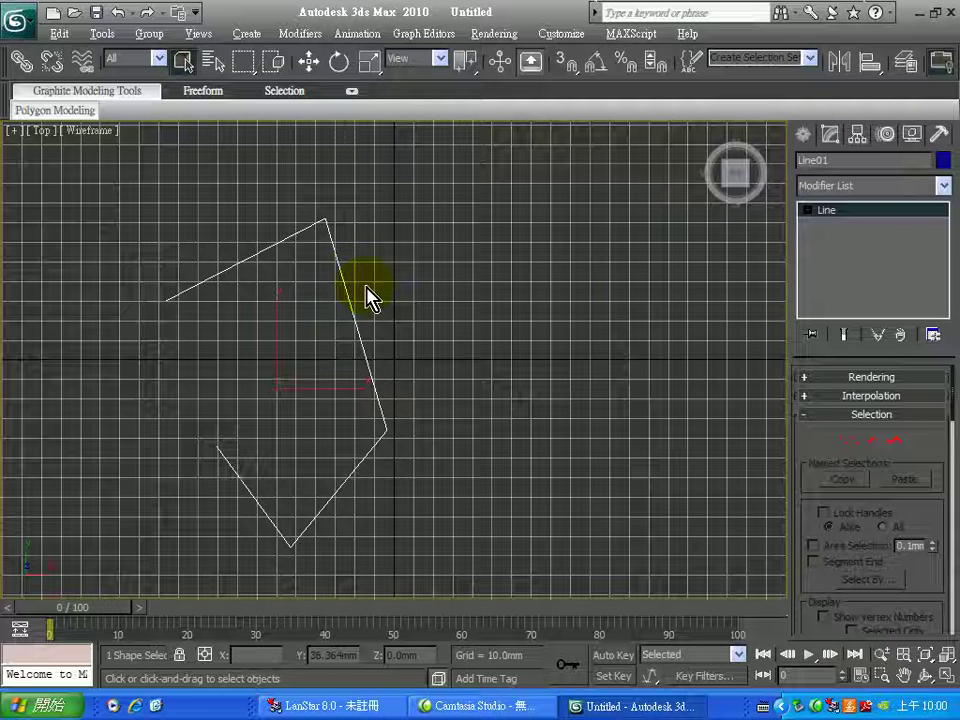
{"action": "left_click", "coordinate": [807, 211]}
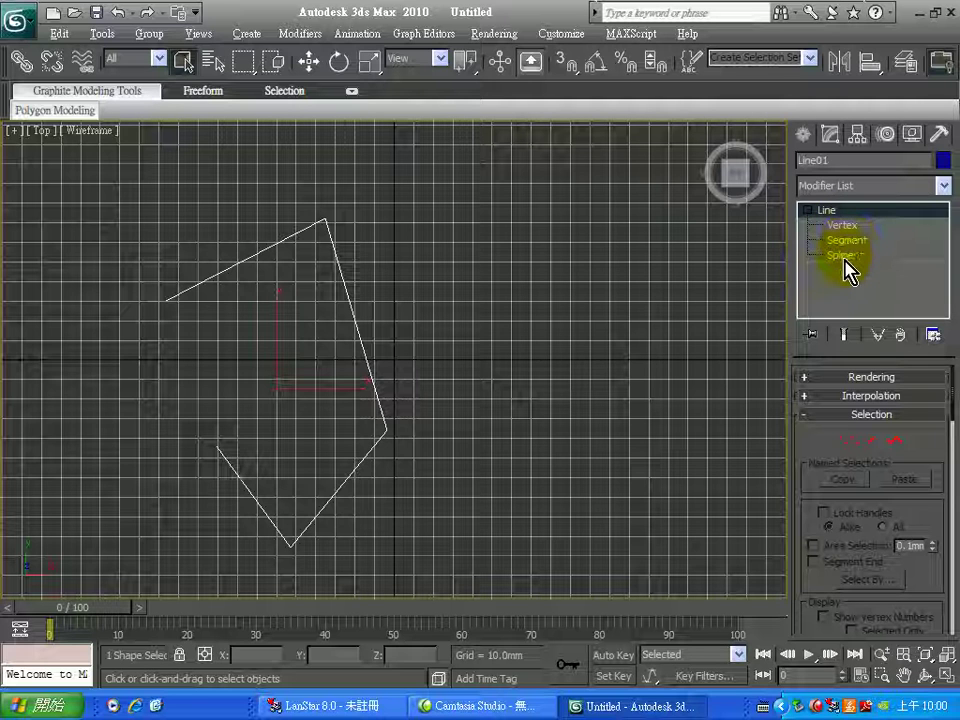
{"action": "left_click", "coordinate": [806, 211]}
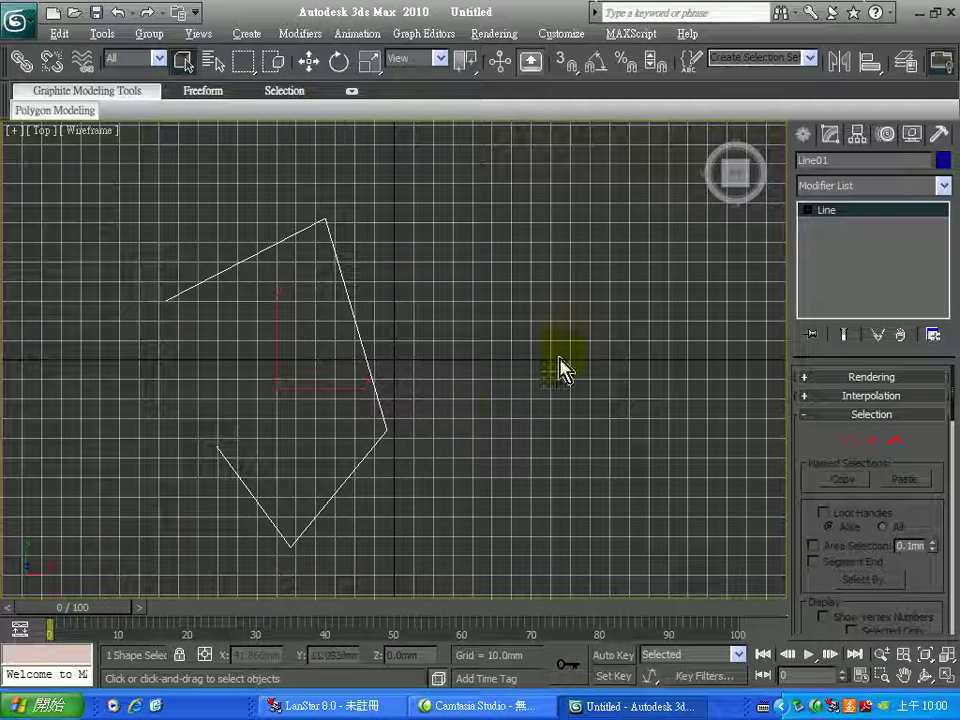
Apply an Edit Spline modifier to the line and compare its sub-object levels with the line's own
{"action": "left_click", "coordinate": [911, 191]}
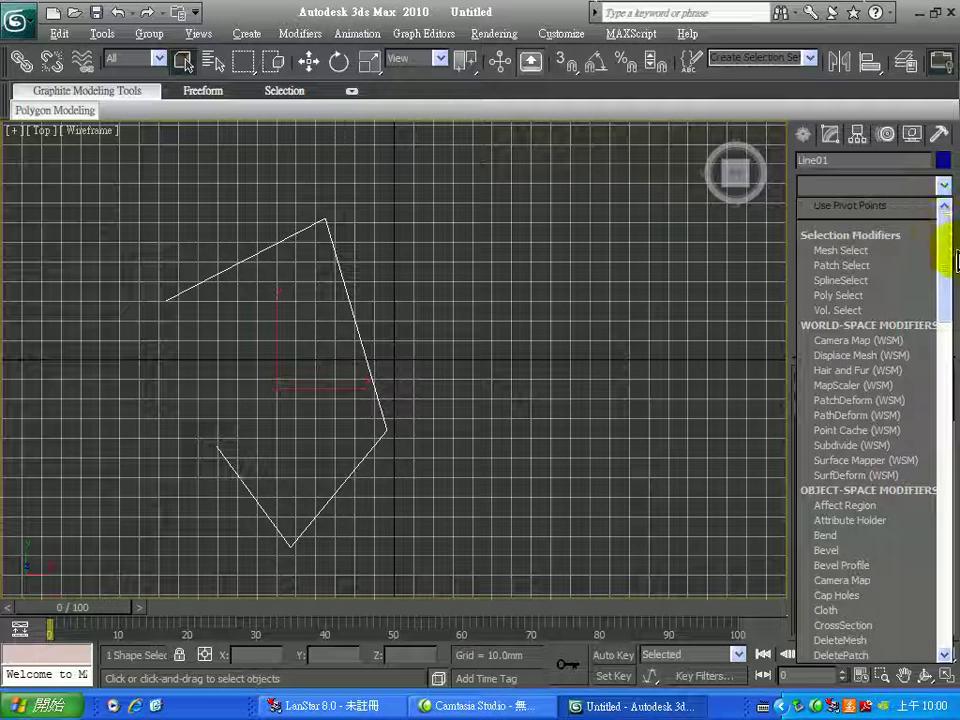
{"action": "left_click_drag", "start_coordinate": [945, 266], "coordinate": [949, 354]}
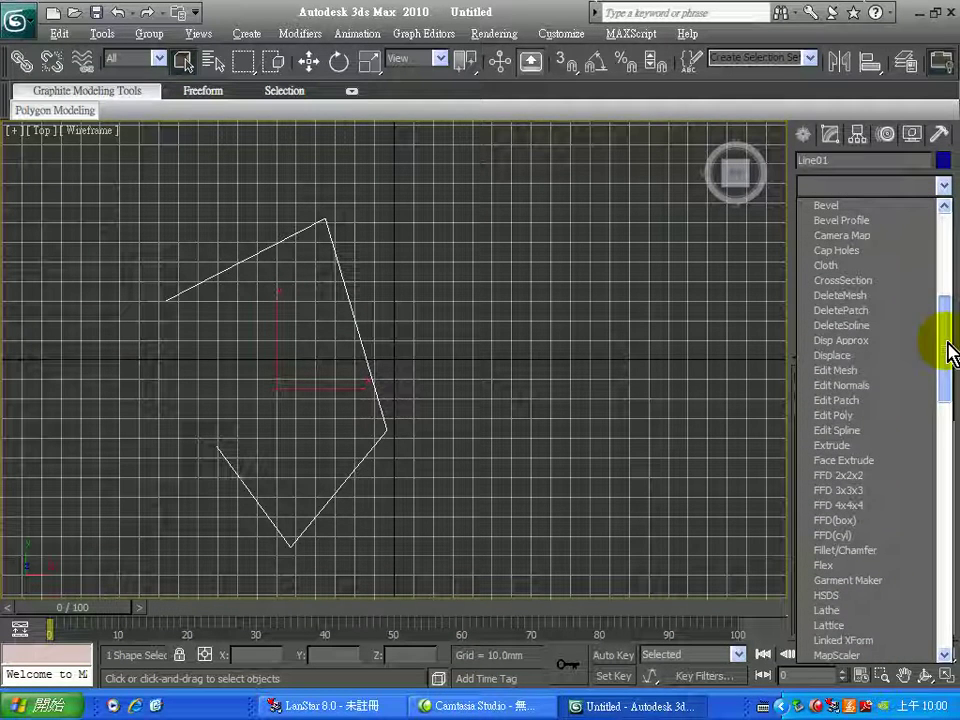
{"action": "left_click", "coordinate": [867, 441]}
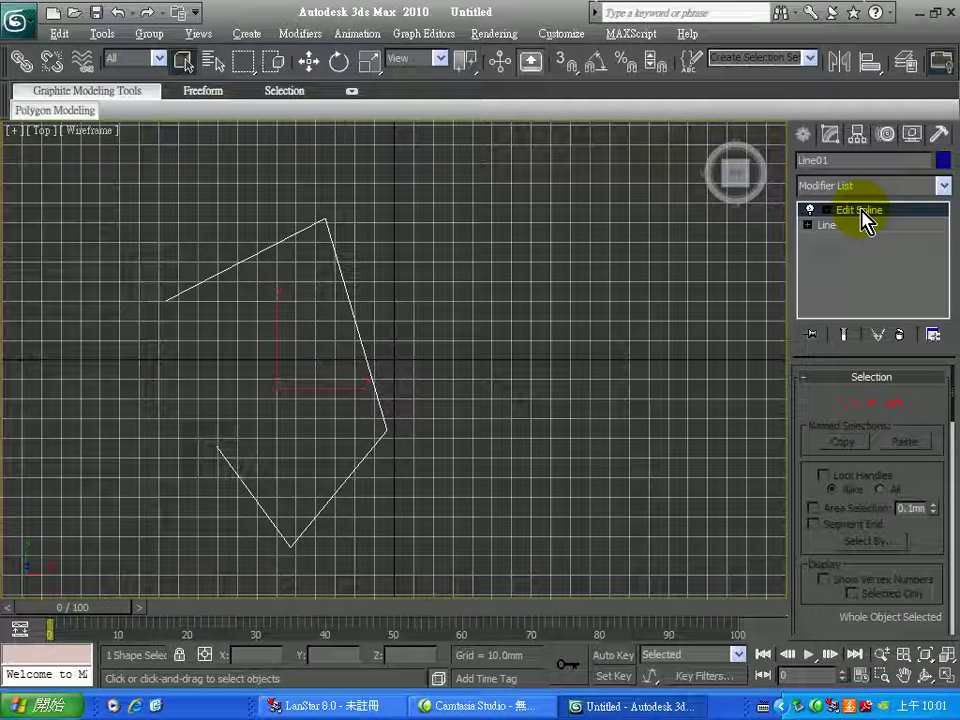
{"action": "left_click", "coordinate": [808, 226]}
{"action": "left_click", "coordinate": [808, 226]}
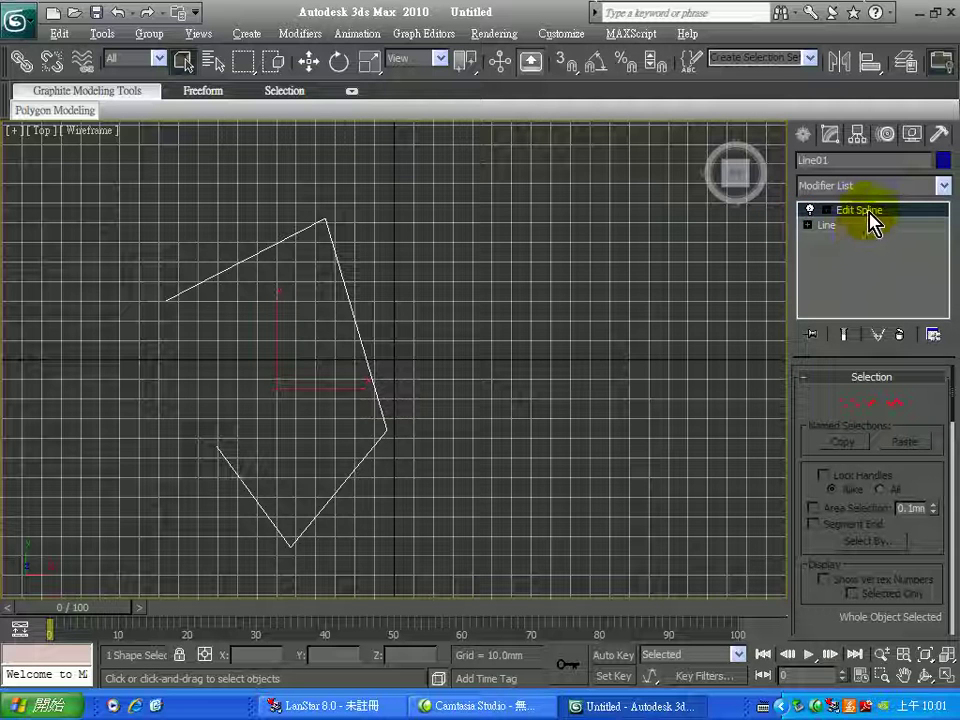
{"action": "left_click", "coordinate": [826, 211]}
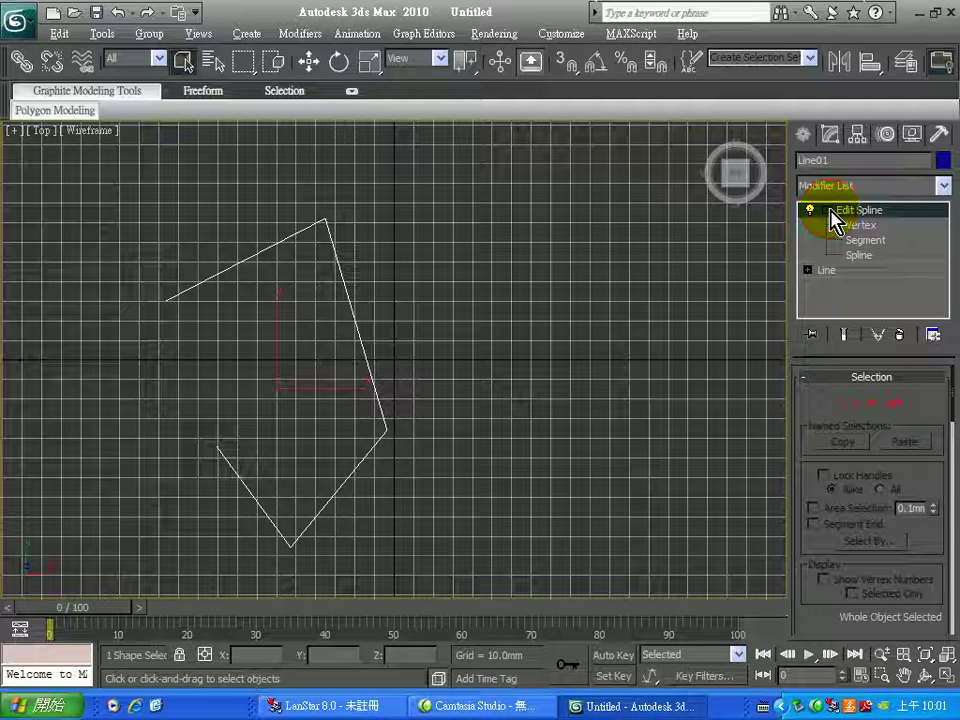
{"action": "left_click", "coordinate": [808, 270]}
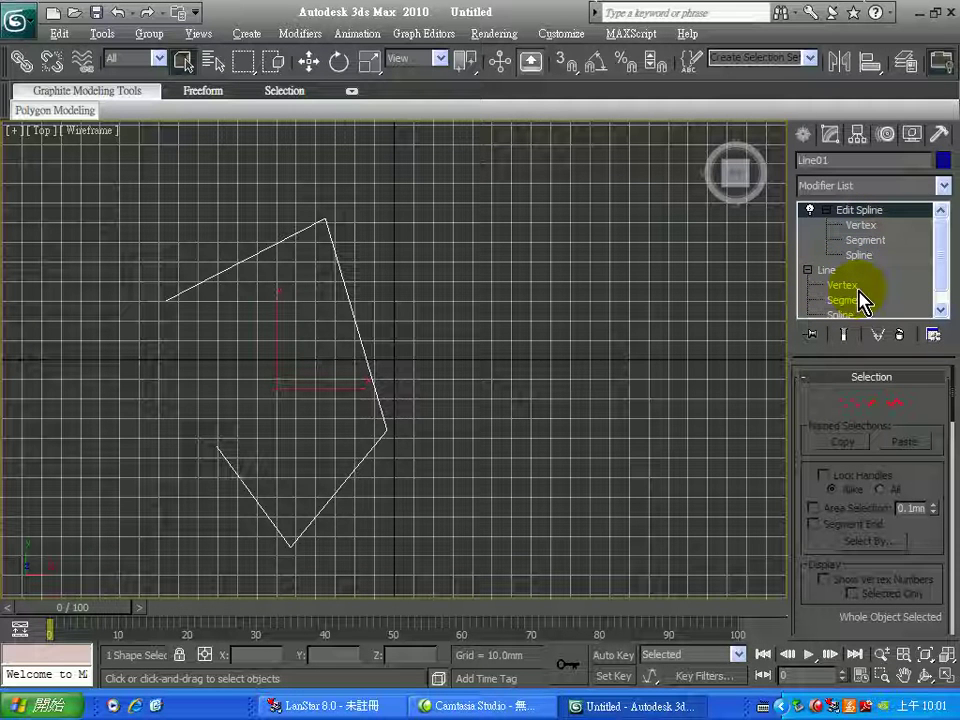
{"action": "left_click", "coordinate": [809, 271]}
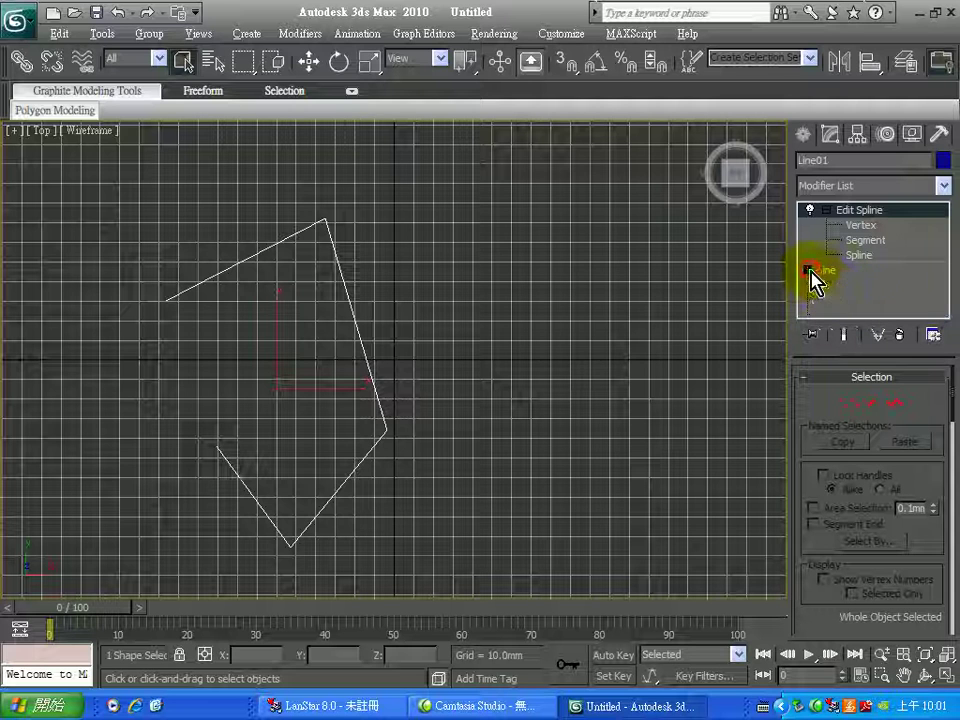
Delete the Edit Spline modifier from the line's modifier stack
{"action": "right_click", "coordinate": [849, 213]}
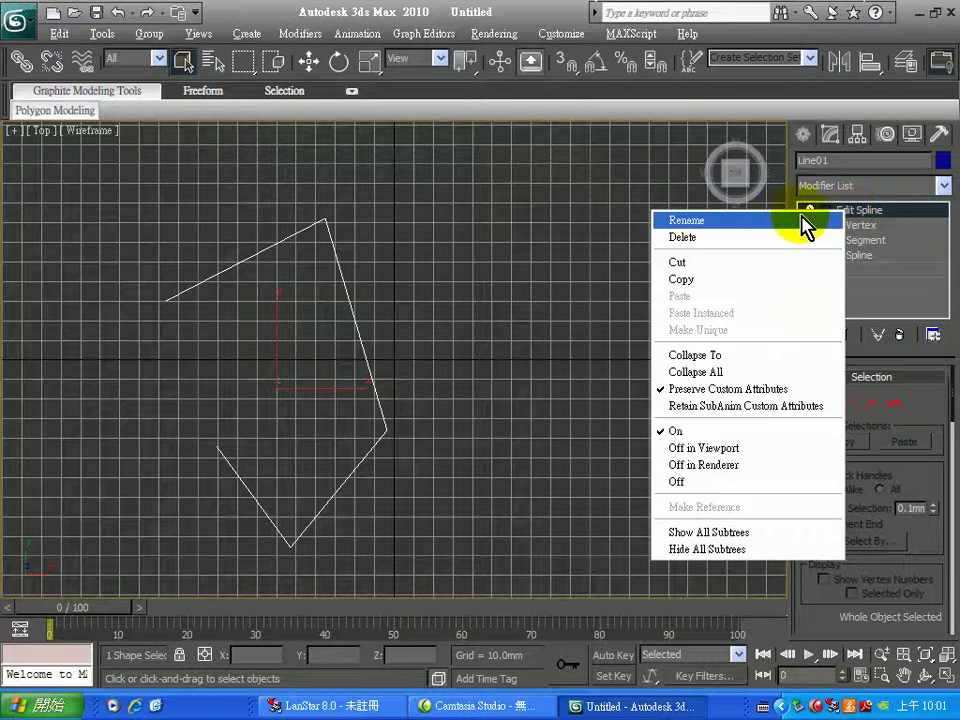
{"action": "left_click", "coordinate": [706, 239]}
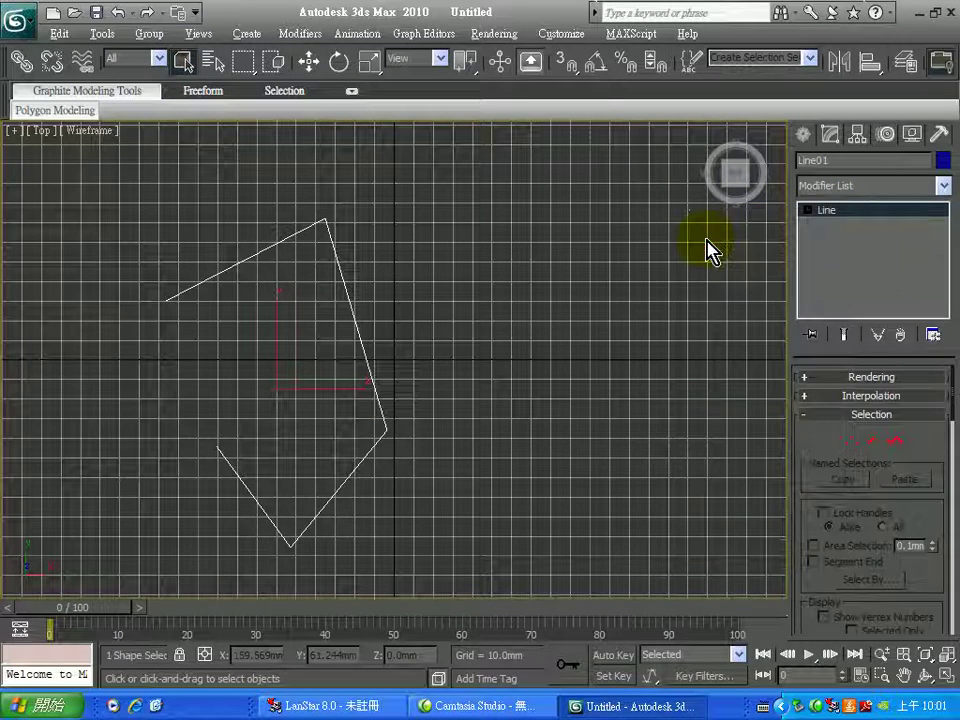
Go through the line's Vertex, Segment and Spline sub-object levels, then collapse its sub-object list
{"action": "left_click", "coordinate": [808, 210]}
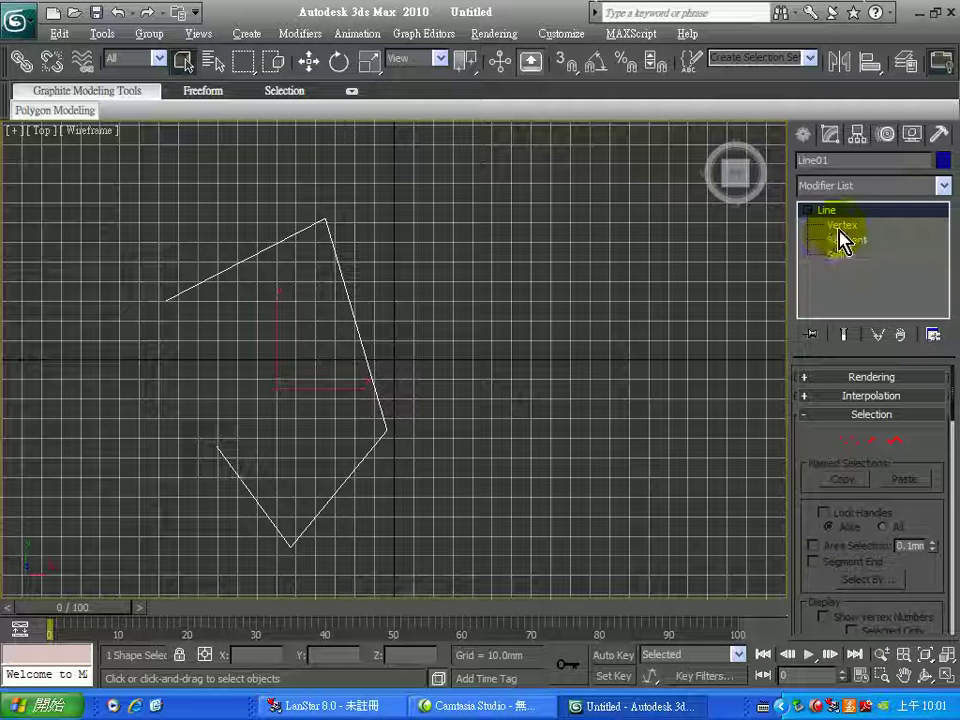
{"action": "left_click", "coordinate": [850, 227]}
{"action": "left_click", "coordinate": [850, 241]}
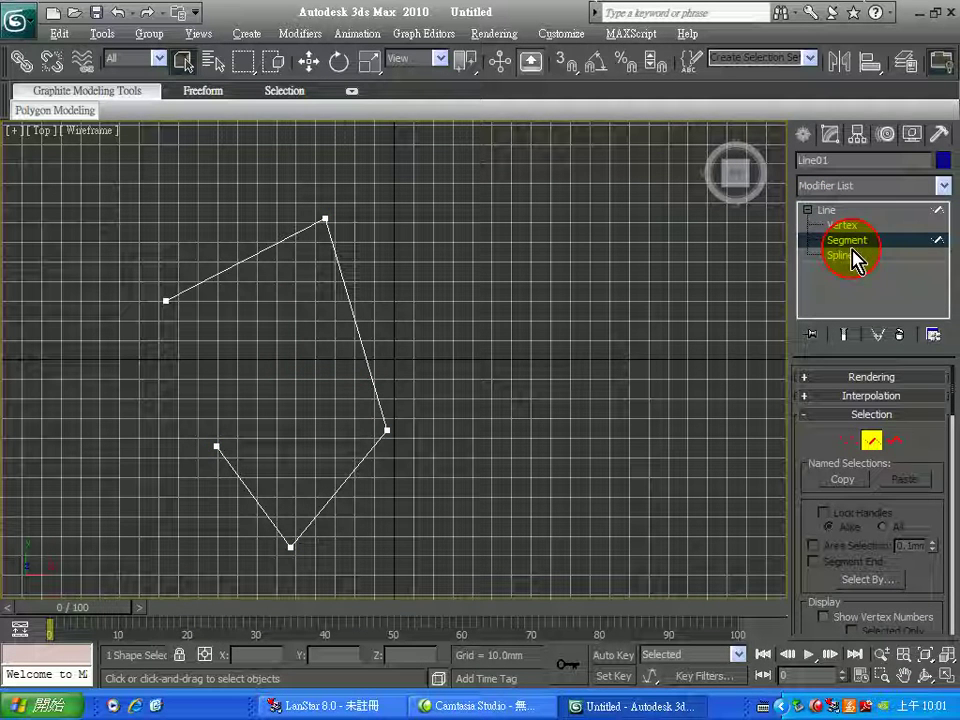
{"action": "left_click", "coordinate": [849, 258]}
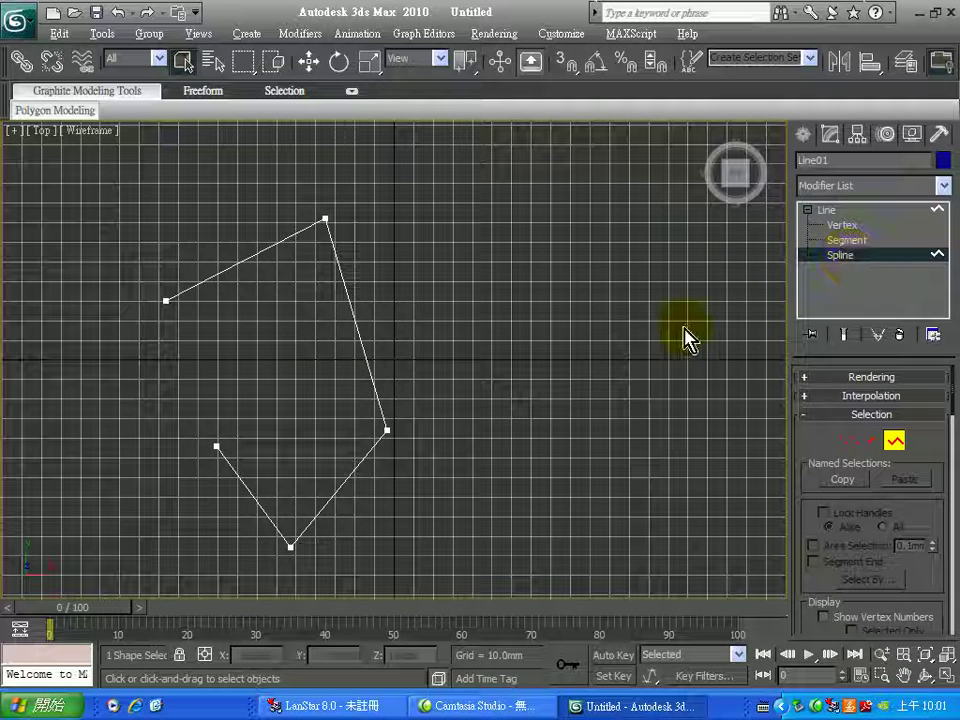
{"action": "left_click", "coordinate": [826, 213]}
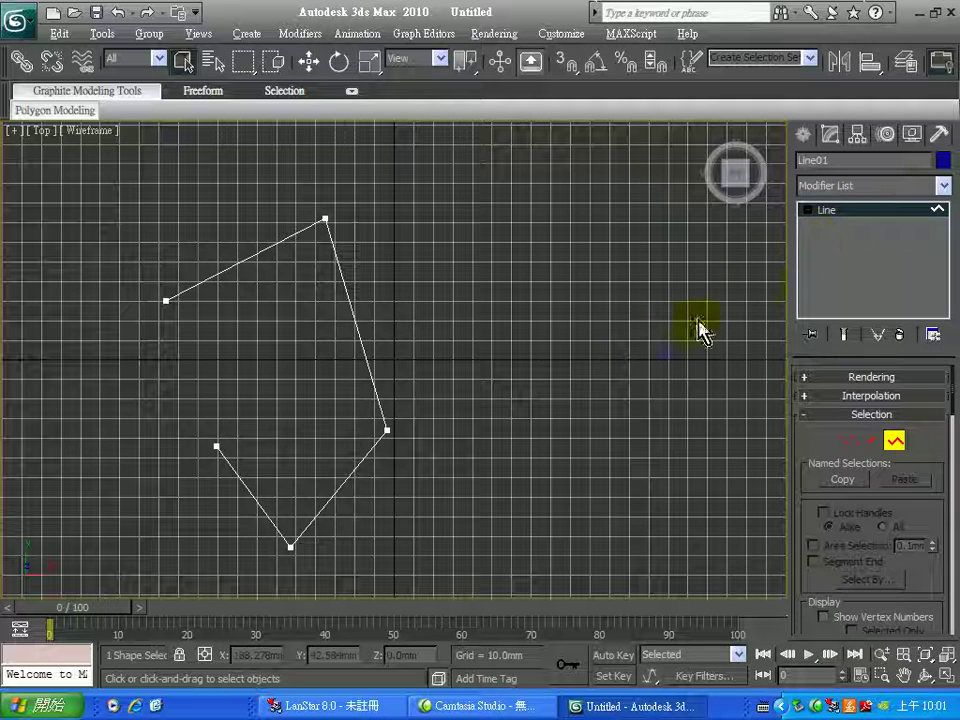
Draw a circle with a radius of about 31 mm to the upper right of the line
{"action": "left_click", "coordinate": [805, 140]}
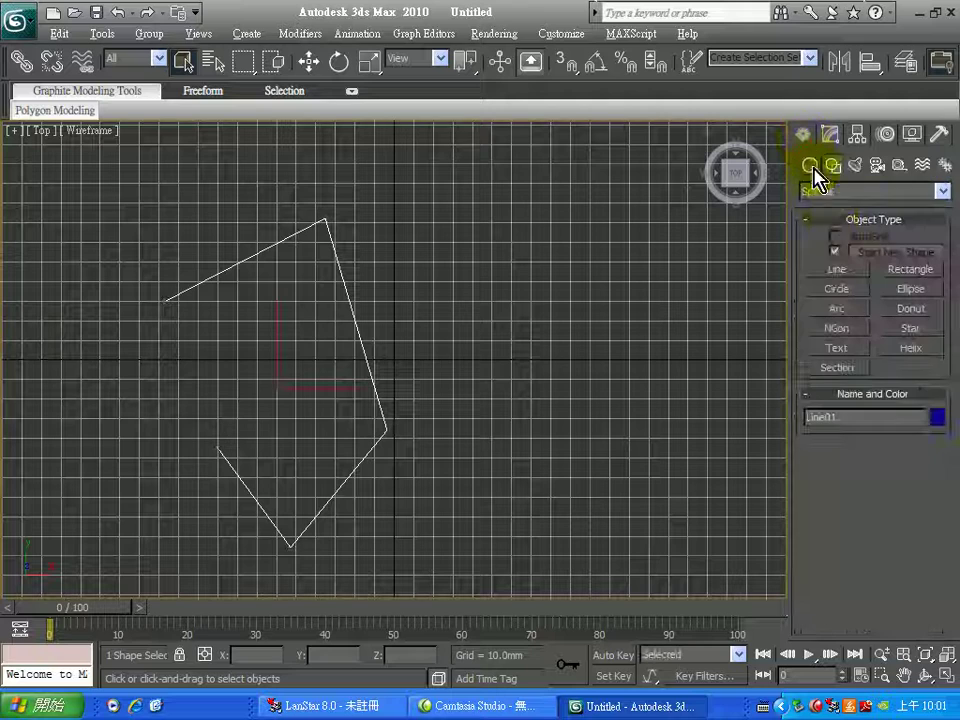
{"action": "left_click", "coordinate": [840, 292]}
{"action": "left_click_drag", "start_coordinate": [488, 214], "coordinate": [551, 257]}
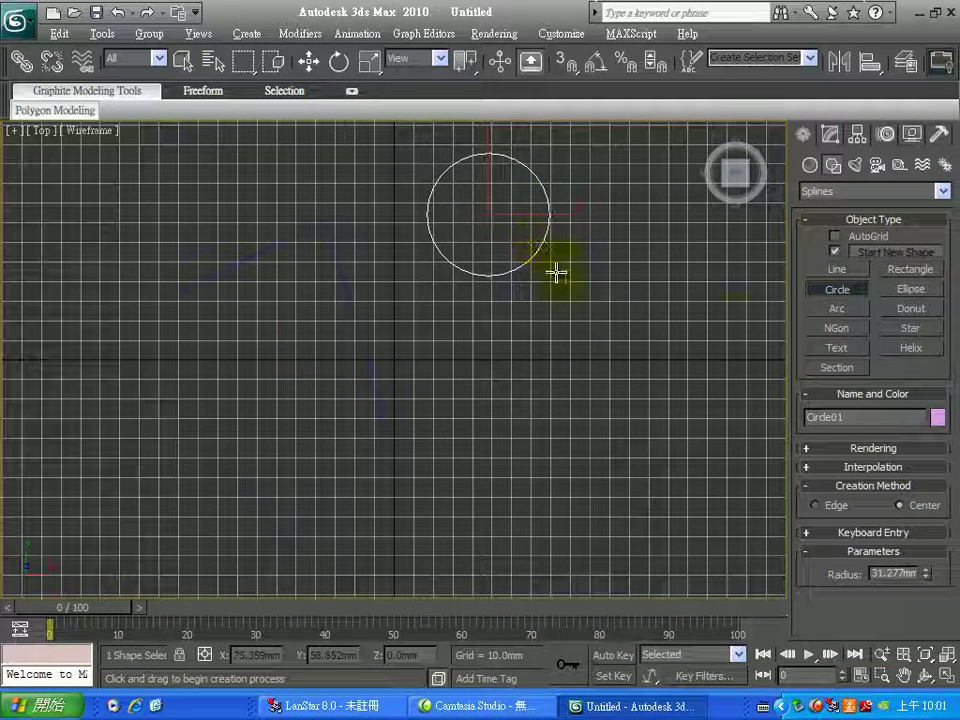
Draw an arc of about 63 mm radius below and right of the circle, and a hexagon of about 32 mm radius below the circle
{"action": "left_click", "coordinate": [818, 312]}
{"action": "left_click_drag", "start_coordinate": [527, 354], "coordinate": [695, 320]}
{"action": "left_click", "coordinate": [660, 304]}
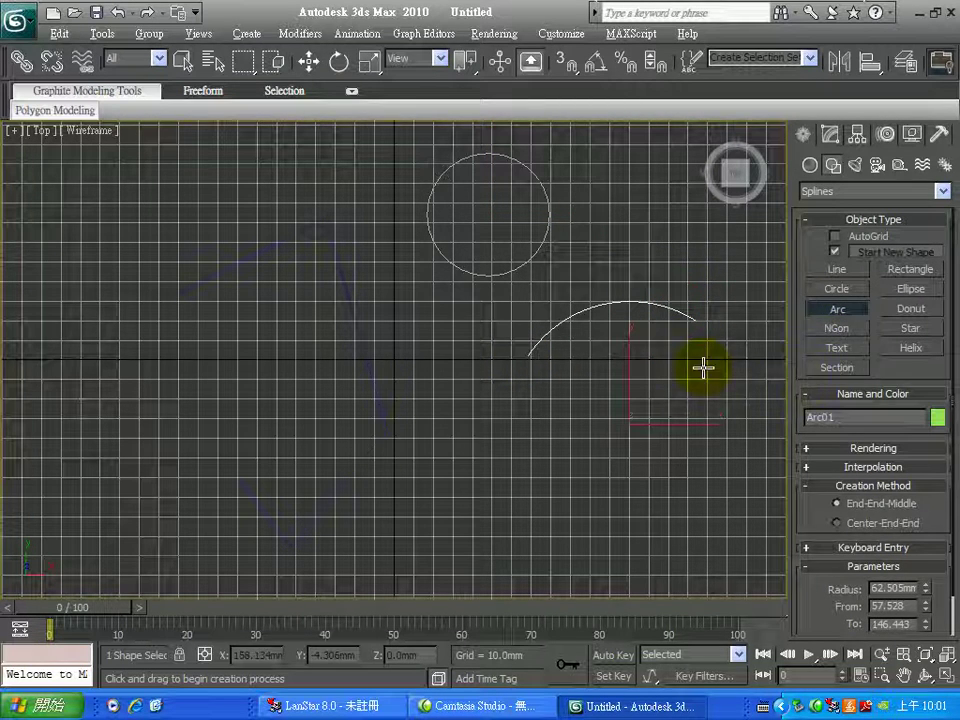
{"action": "left_click", "coordinate": [838, 330]}
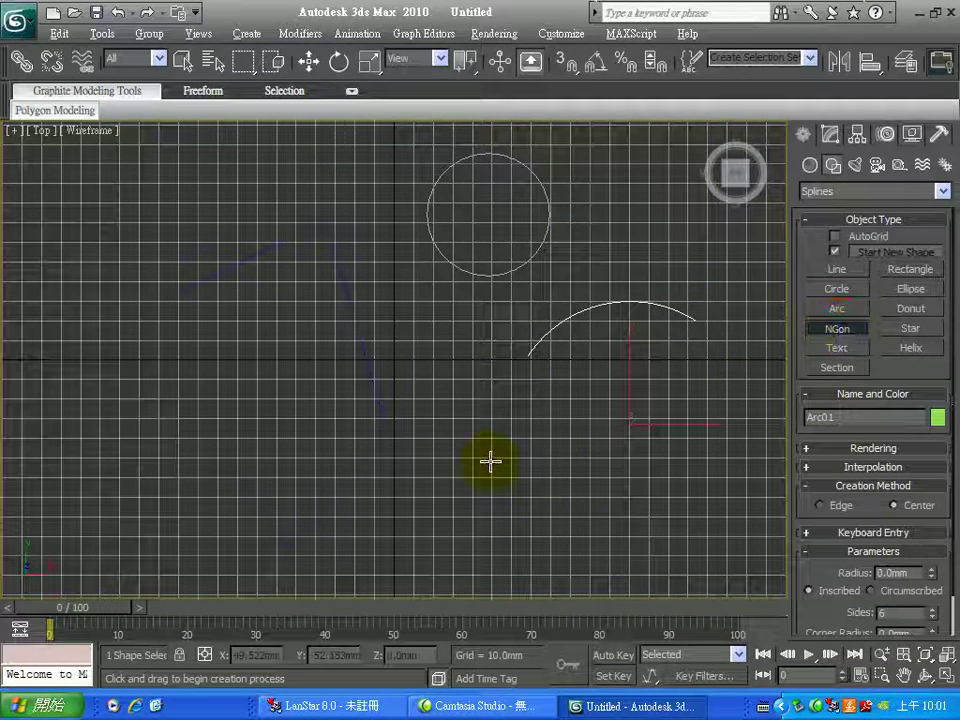
{"action": "left_click_drag", "start_coordinate": [491, 456], "coordinate": [544, 480]}
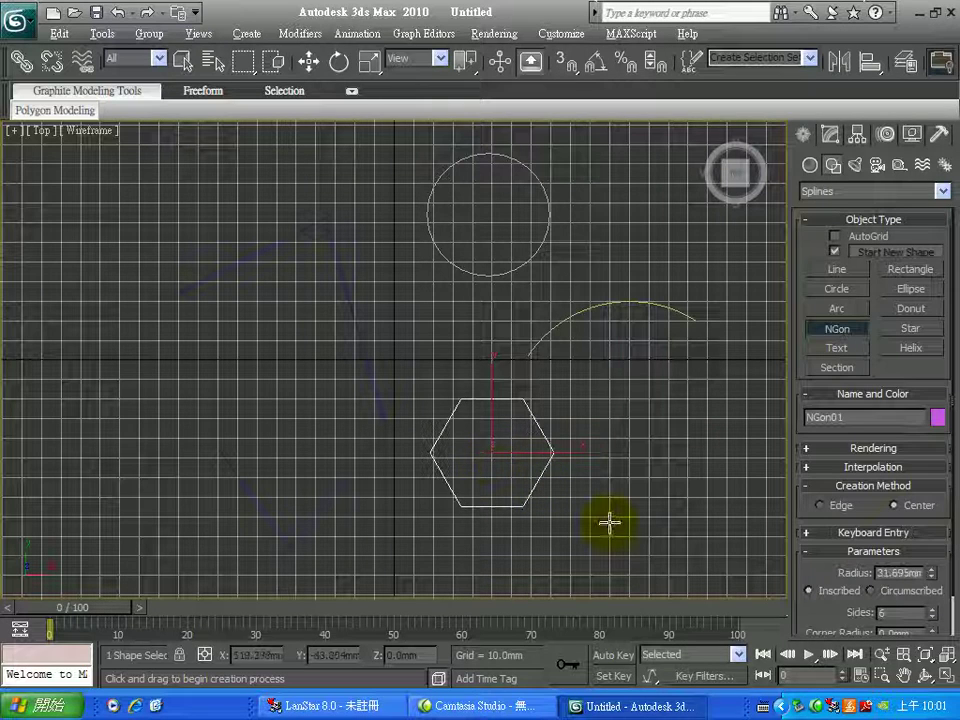
Draw a rectangle about 36 by 52 mm below the arc and an ellipse about 28 by 47 mm above it
{"action": "left_click", "coordinate": [911, 270]}
{"action": "left_click_drag", "start_coordinate": [597, 366], "coordinate": [712, 447]}
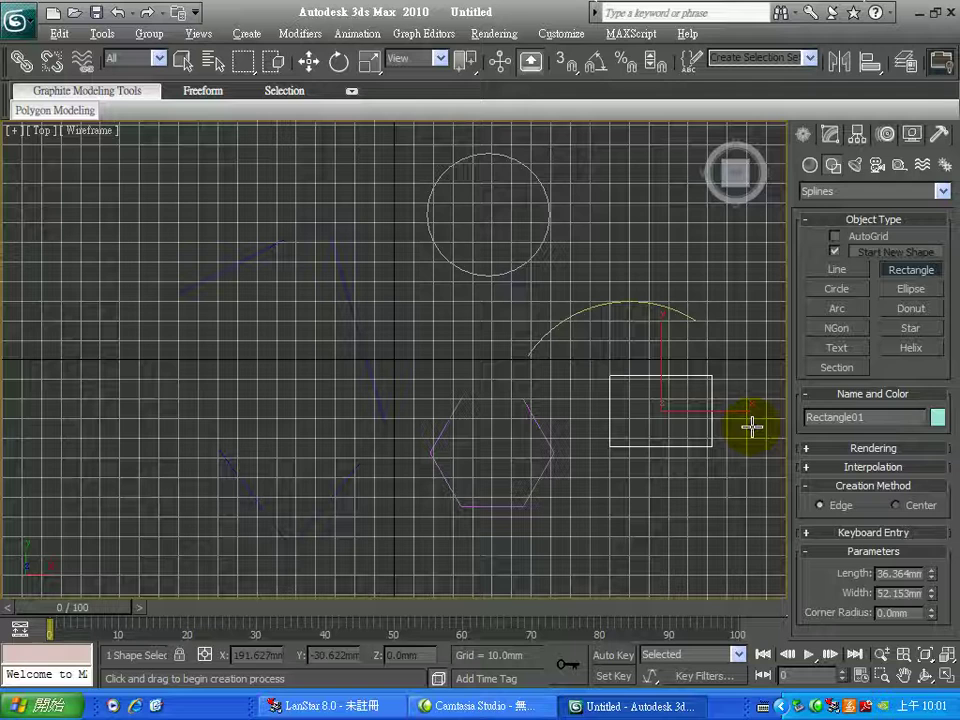
{"action": "left_click", "coordinate": [911, 289]}
{"action": "left_click_drag", "start_coordinate": [611, 233], "coordinate": [701, 279]}
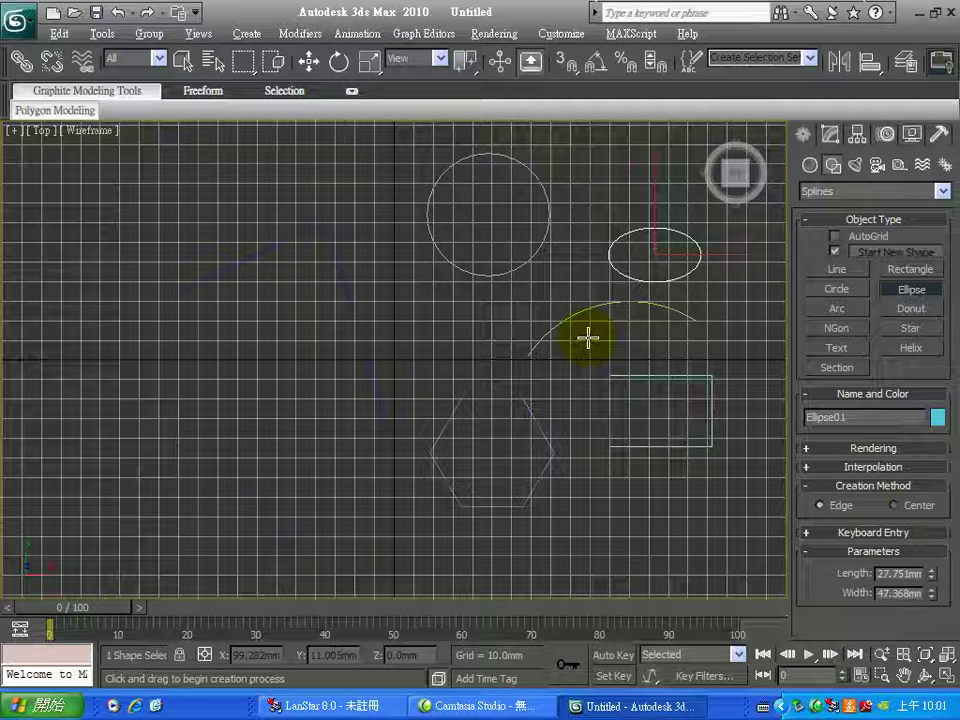
Apply an Edit Spline modifier to the ellipse
{"action": "left_click", "coordinate": [831, 139]}
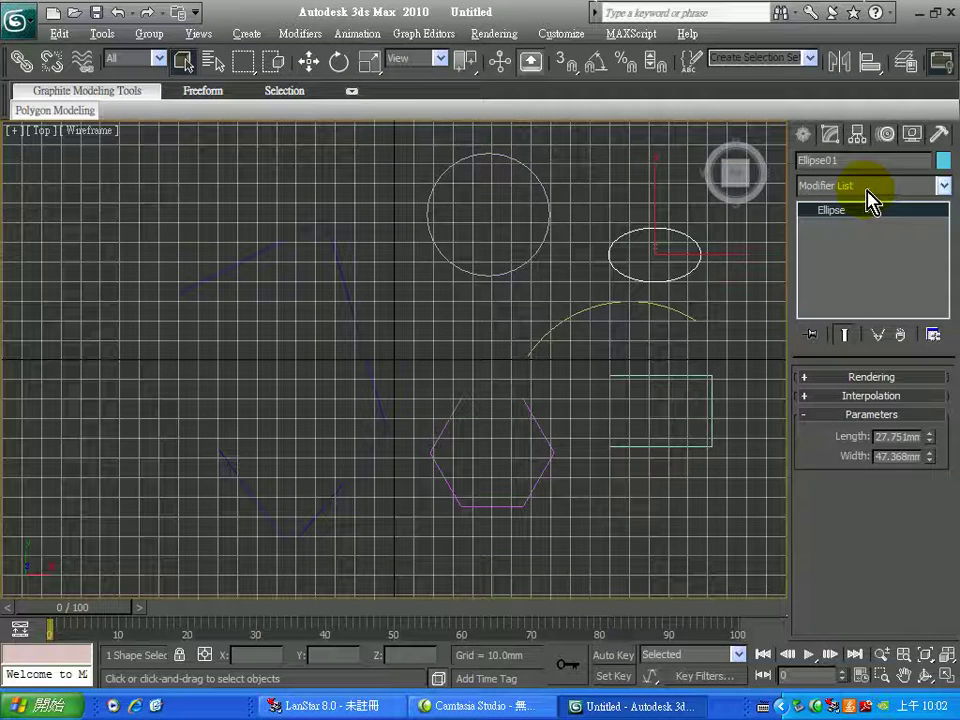
{"action": "left_click", "coordinate": [866, 186]}
{"action": "left_click_drag", "start_coordinate": [951, 279], "coordinate": [943, 375]}
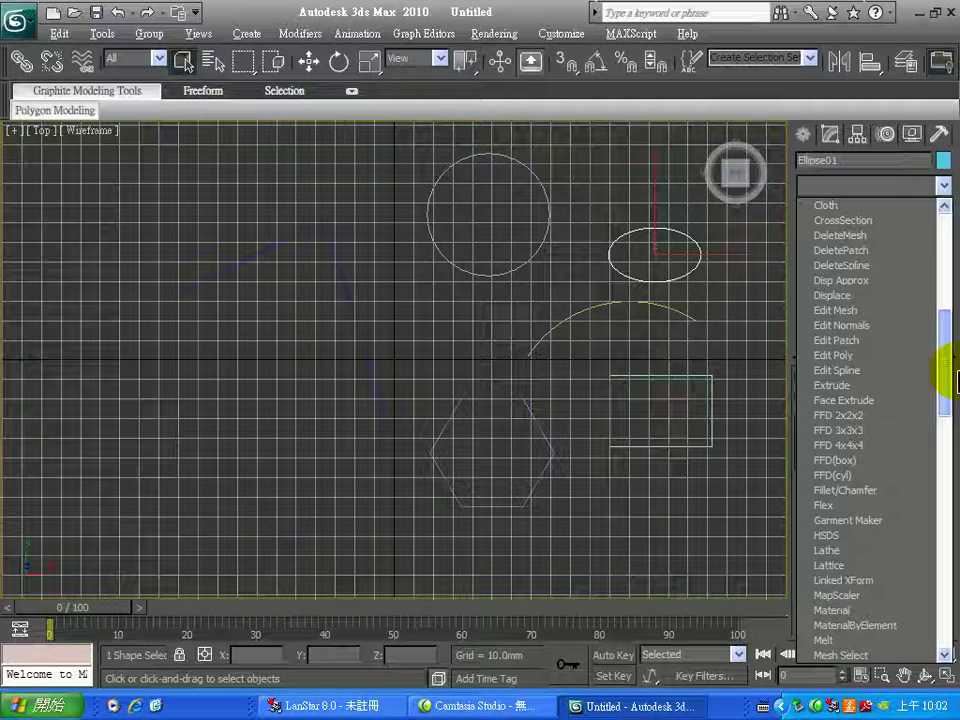
{"action": "left_click", "coordinate": [850, 370]}
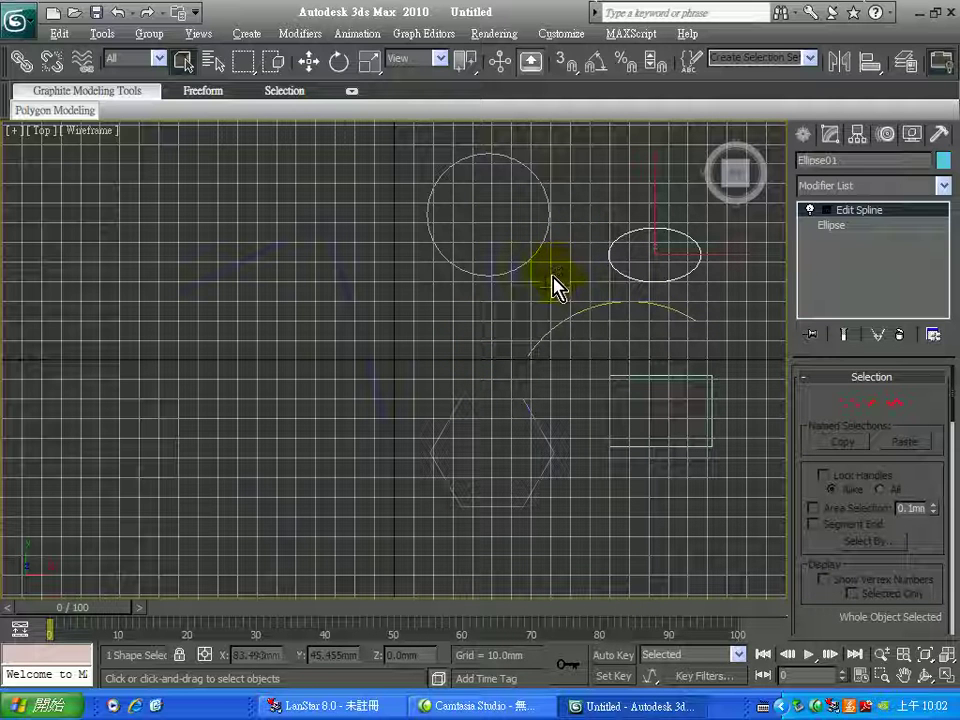
Compare the ellipse's base parameters with the Edit Spline modifier and its sub-object levels
{"action": "left_click", "coordinate": [849, 228]}
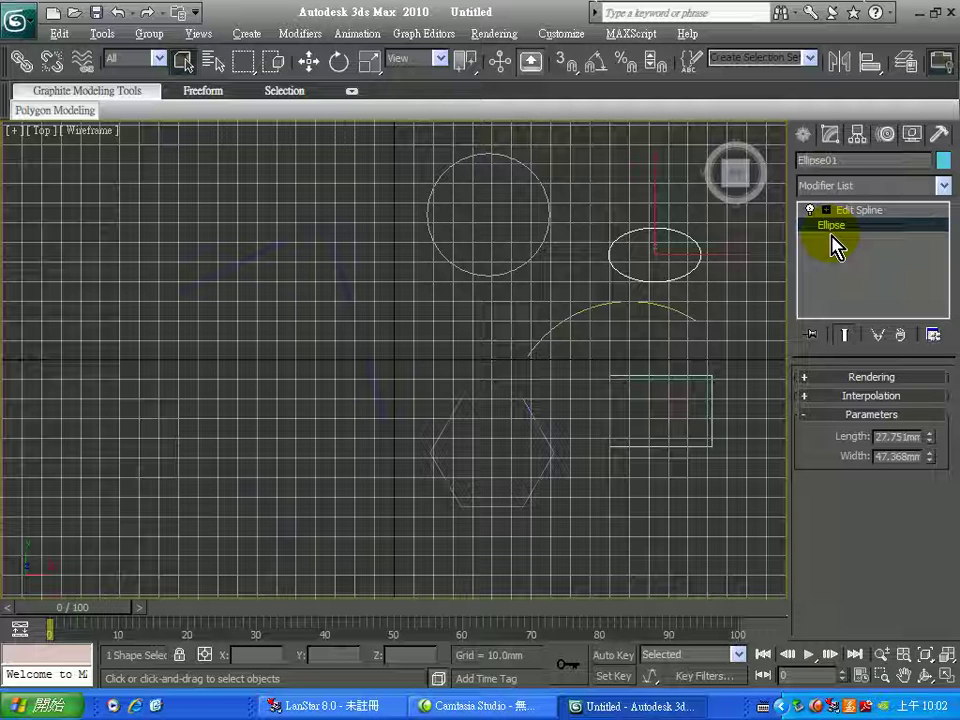
{"action": "left_click", "coordinate": [856, 212]}
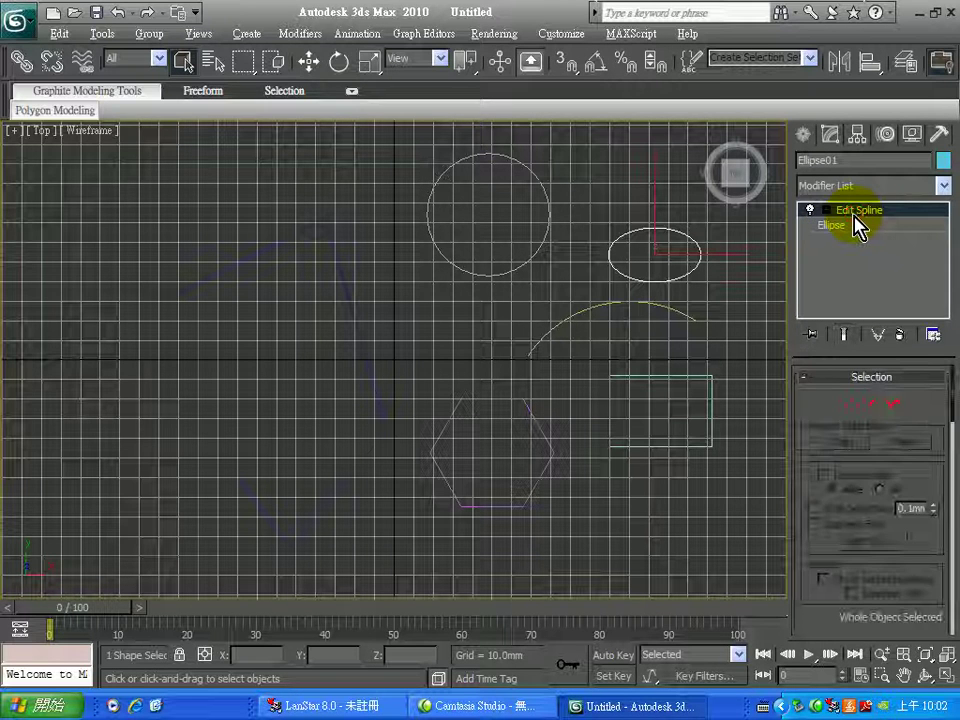
{"action": "left_click", "coordinate": [828, 211]}
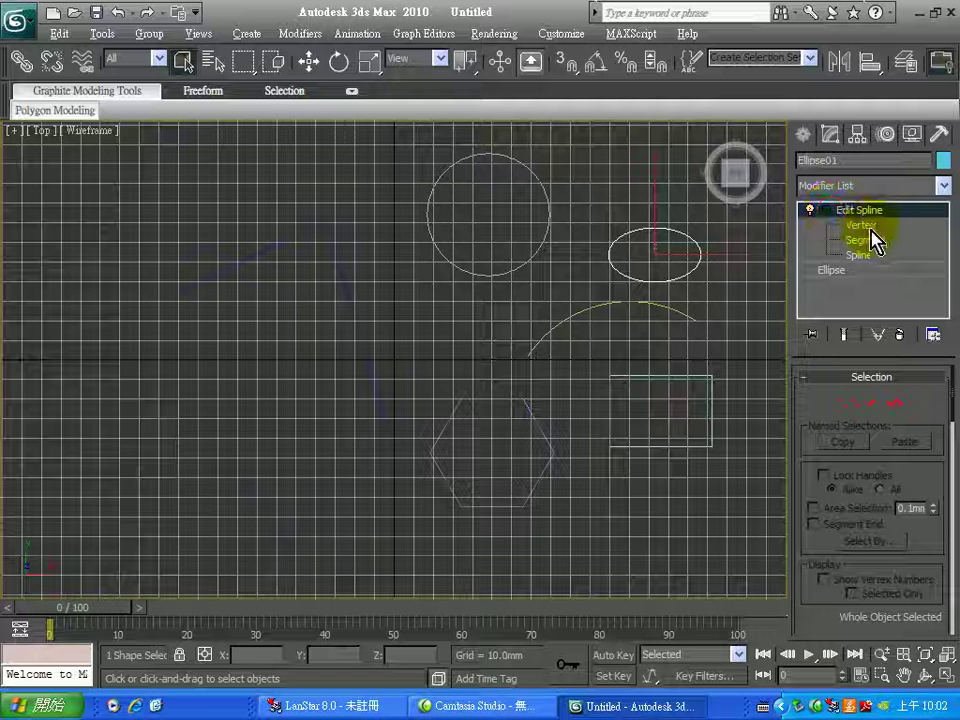
At the Vertex level of Edit Spline, move the ellipse's left vertex outward to stretch the shape toward the circle
{"action": "left_click", "coordinate": [872, 227]}
{"action": "left_click", "coordinate": [882, 242]}
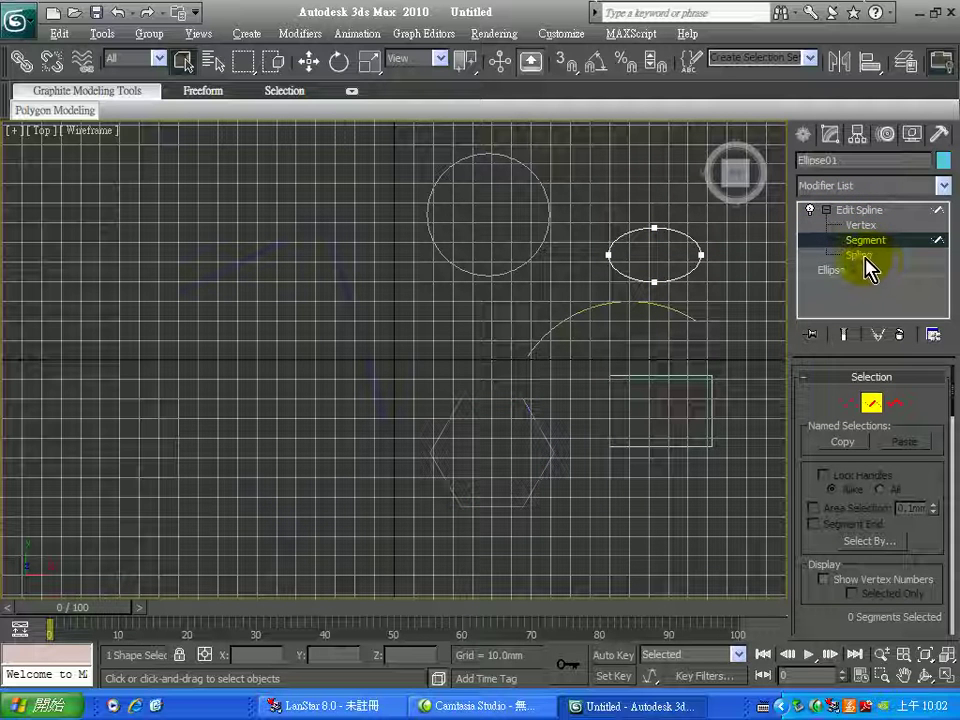
{"action": "left_click", "coordinate": [863, 257]}
{"action": "left_click", "coordinate": [866, 242]}
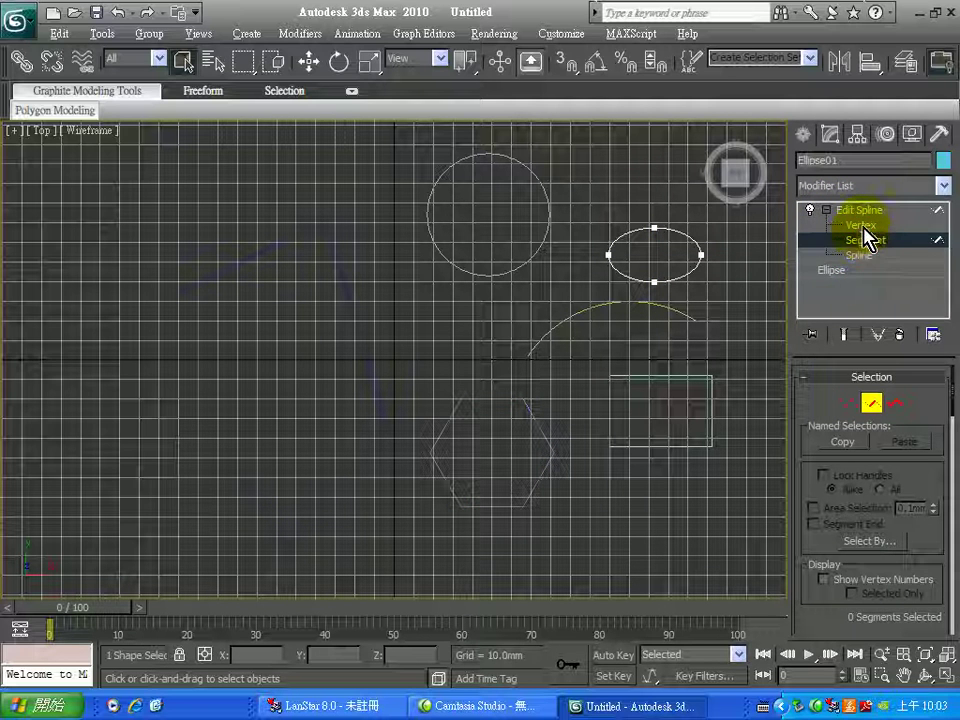
{"action": "left_click", "coordinate": [861, 226]}
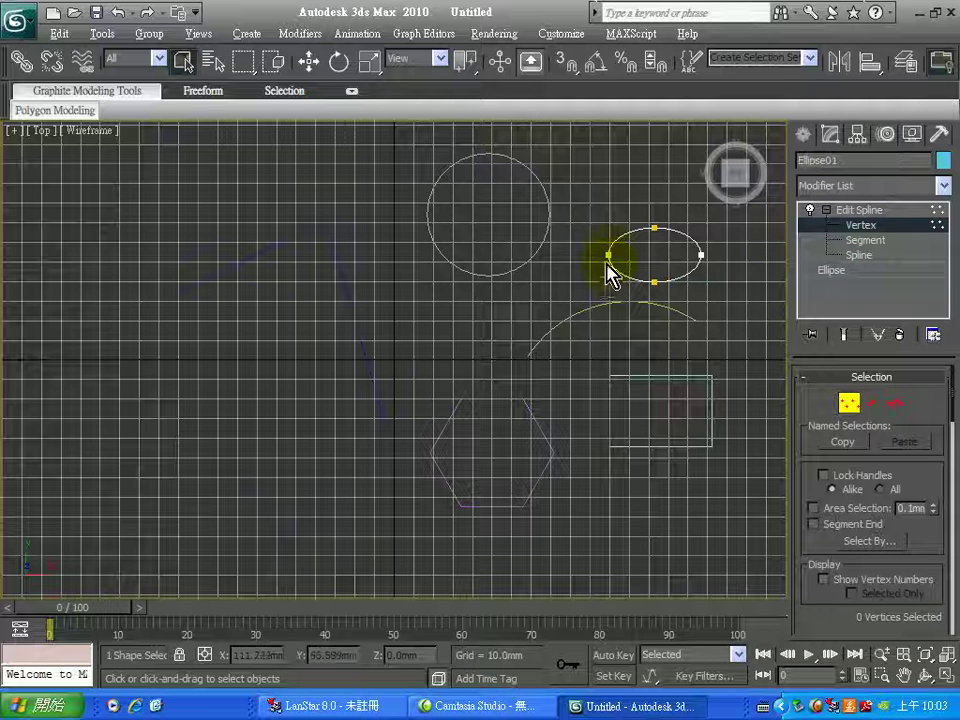
{"action": "left_click", "coordinate": [309, 61]}
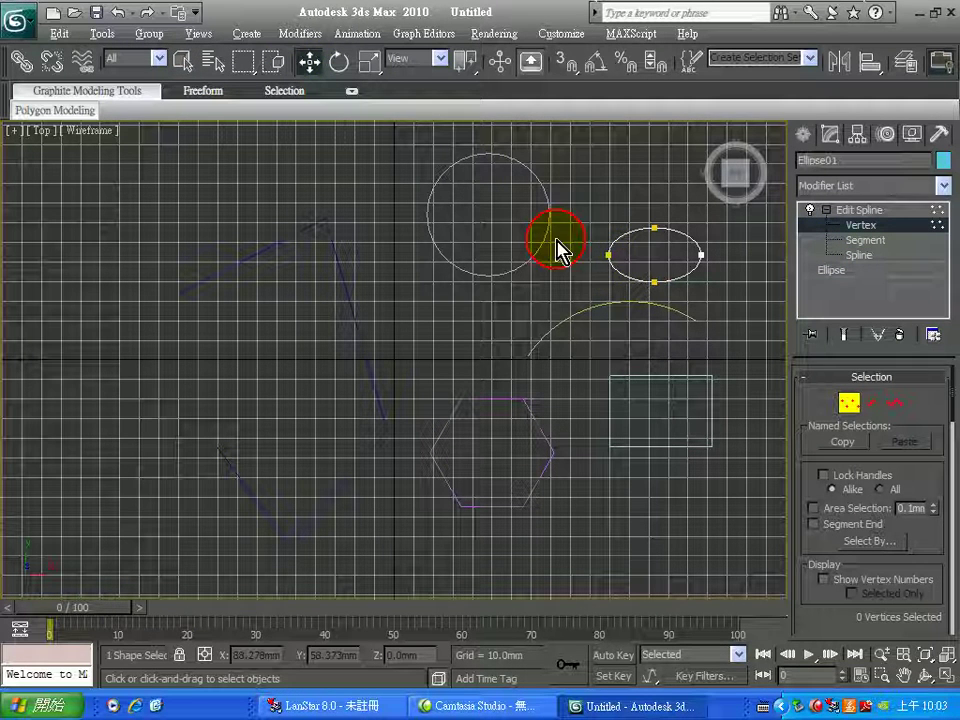
{"action": "left_click_drag", "start_coordinate": [608, 258], "coordinate": [568, 257]}
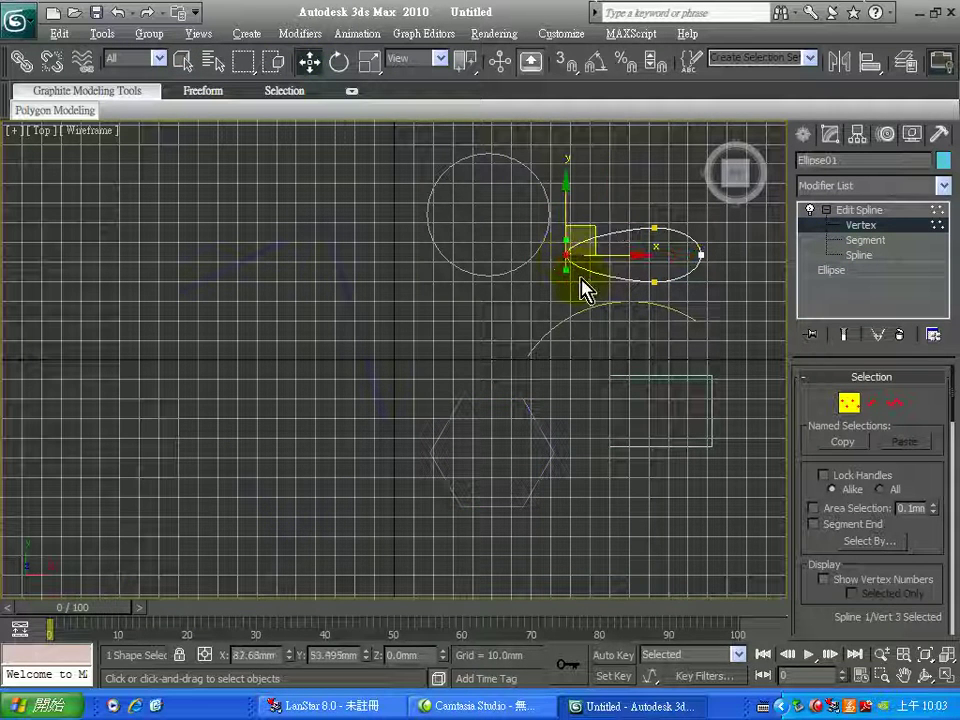
{"action": "left_click", "coordinate": [615, 354]}
Leave the ellipse's sub-object editing and select the open polyline
{"action": "left_click", "coordinate": [825, 212]}
{"action": "left_click", "coordinate": [857, 212]}
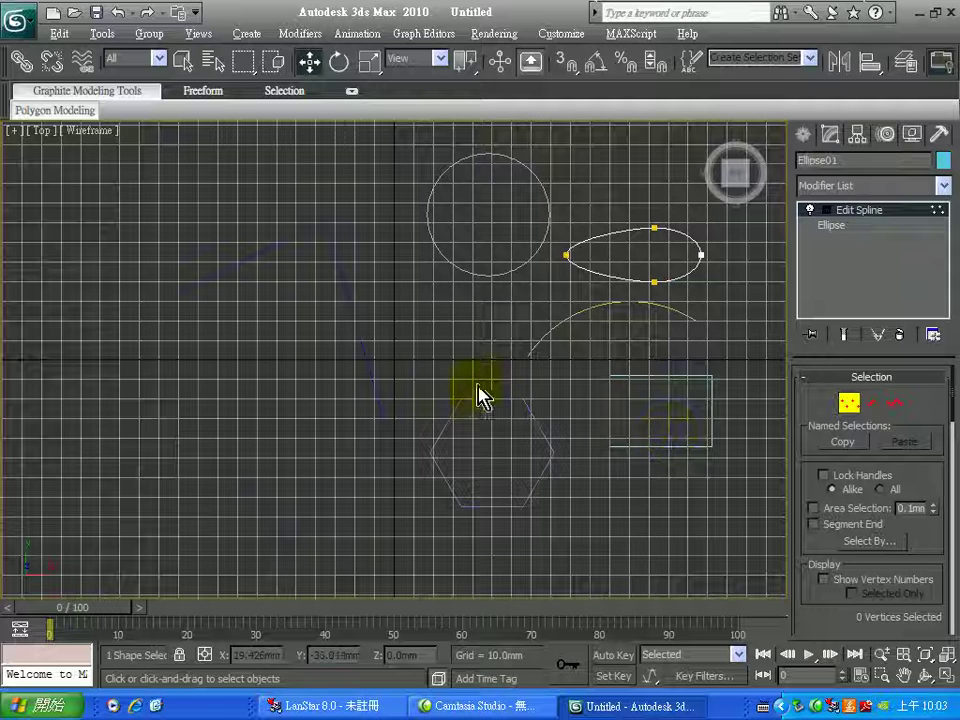
{"action": "left_click", "coordinate": [862, 211]}
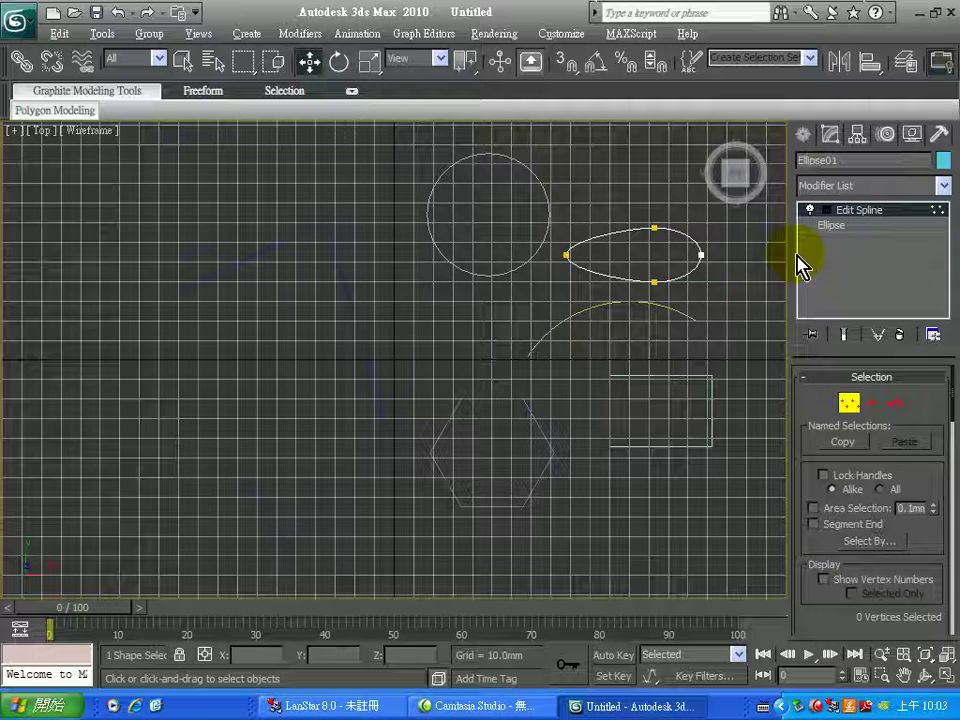
{"action": "middle_click_drag", "start_coordinate": [428, 358], "coordinate": [548, 314]}
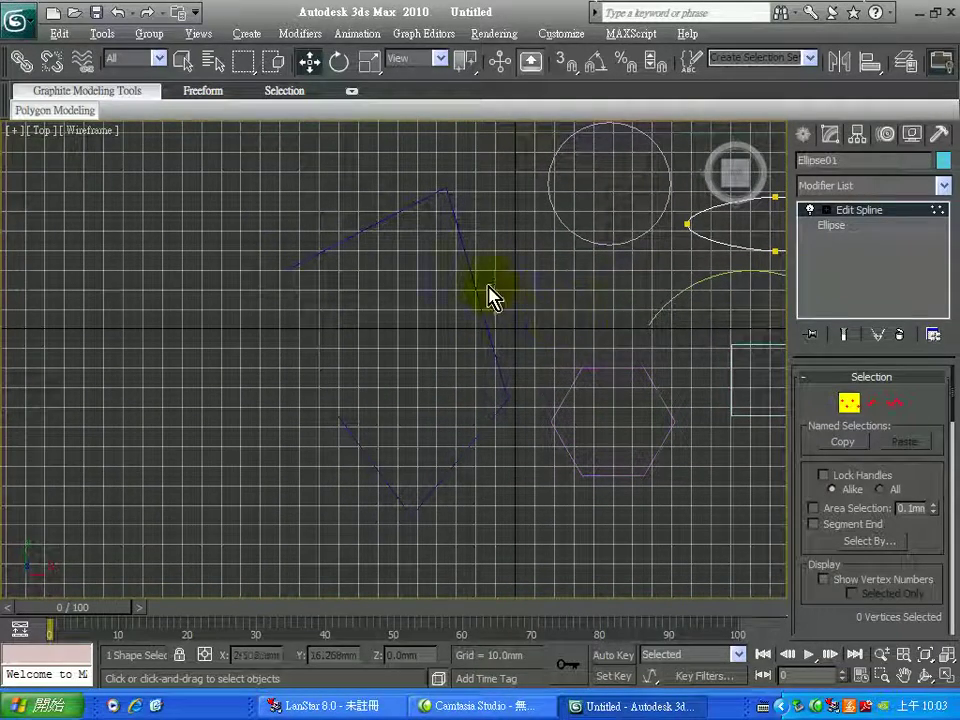
{"action": "left_click", "coordinate": [801, 135]}
{"action": "left_click", "coordinate": [827, 136]}
{"action": "left_click", "coordinate": [472, 284]}
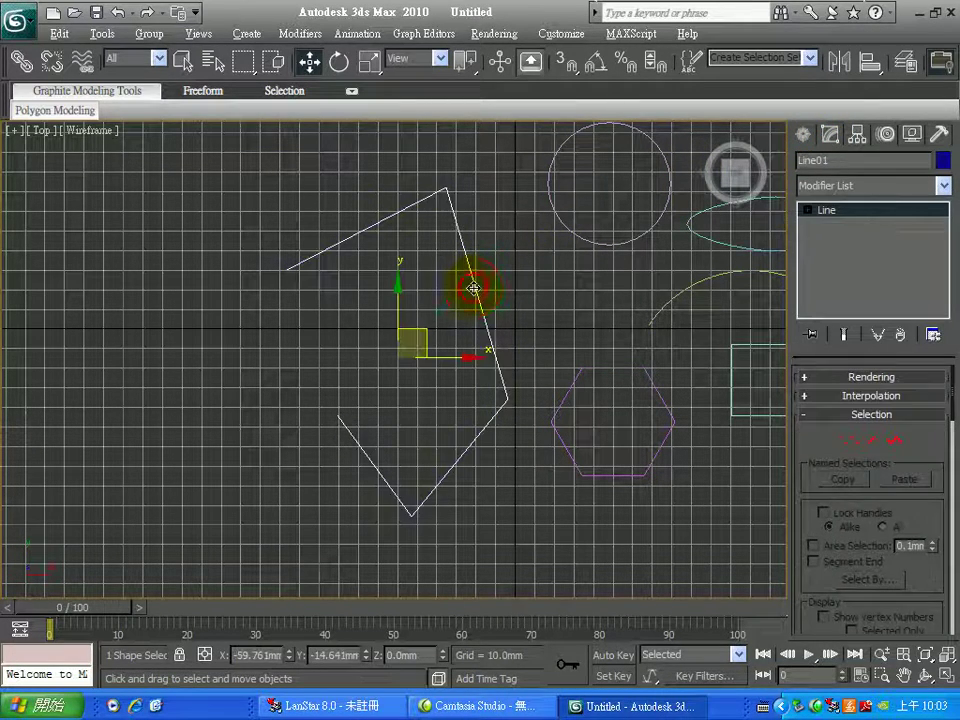
Delete the circle, ellipse, arc, hexagon and rectangle, keeping only the open polyline
{"action": "middle_click_drag", "start_coordinate": [522, 313], "coordinate": [476, 300]}
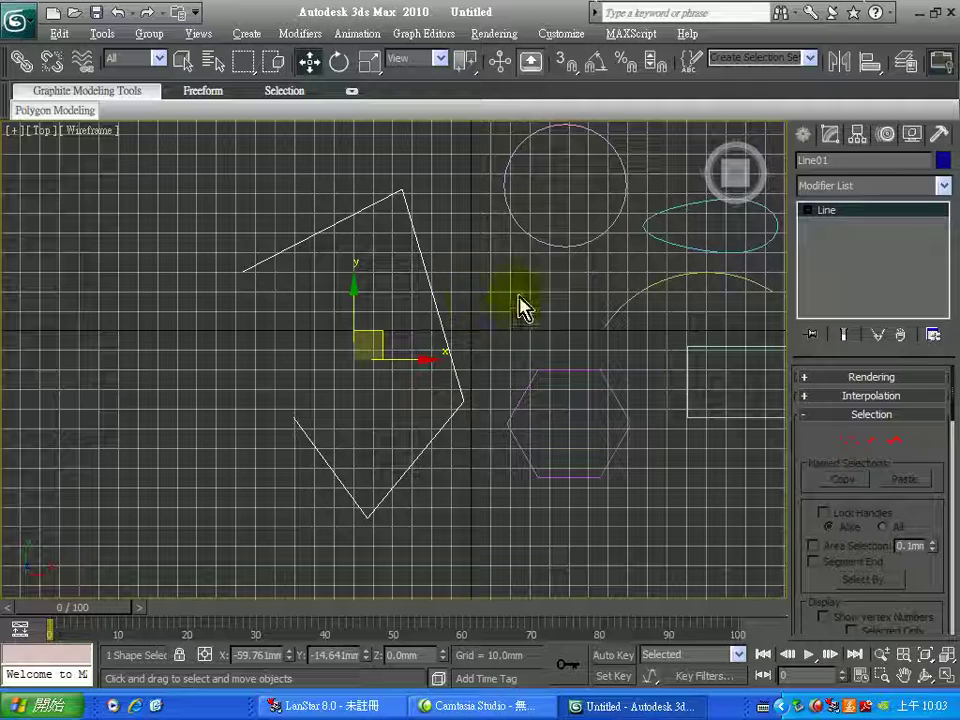
{"action": "middle_click_drag", "start_coordinate": [591, 336], "coordinate": [364, 336]}
{"action": "left_click_drag", "start_coordinate": [664, 519], "coordinate": [330, 208]}
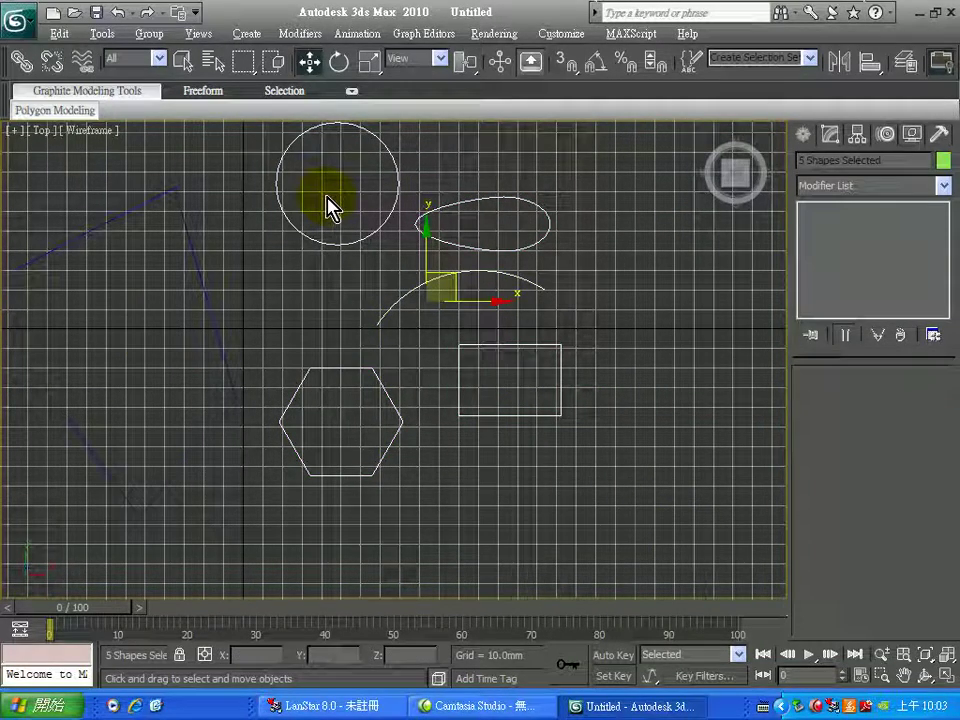
{"action": "key", "text": "Delete"}
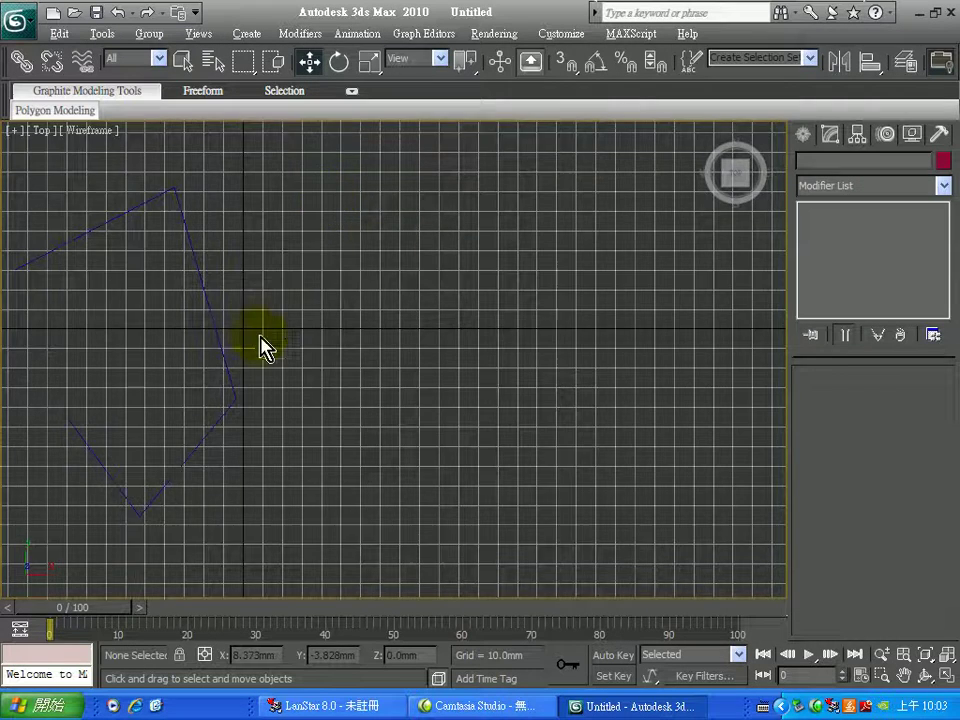
Enter the Vertex level of the remaining polyline
{"action": "middle_click_drag", "start_coordinate": [279, 336], "coordinate": [508, 336]}
{"action": "left_click", "coordinate": [462, 335]}
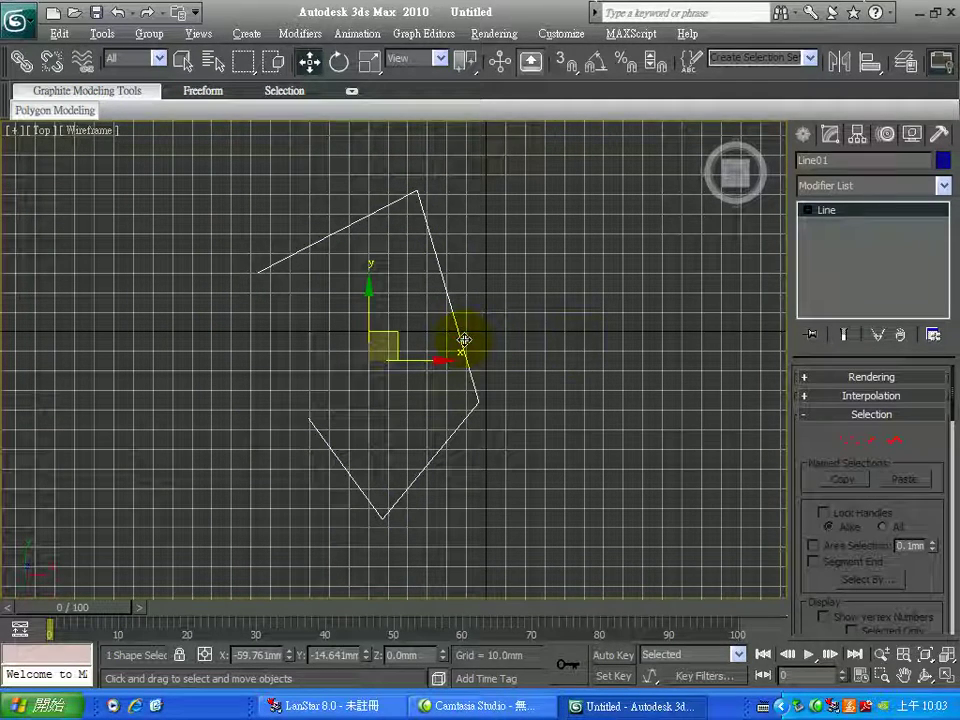
{"action": "left_click", "coordinate": [809, 210]}
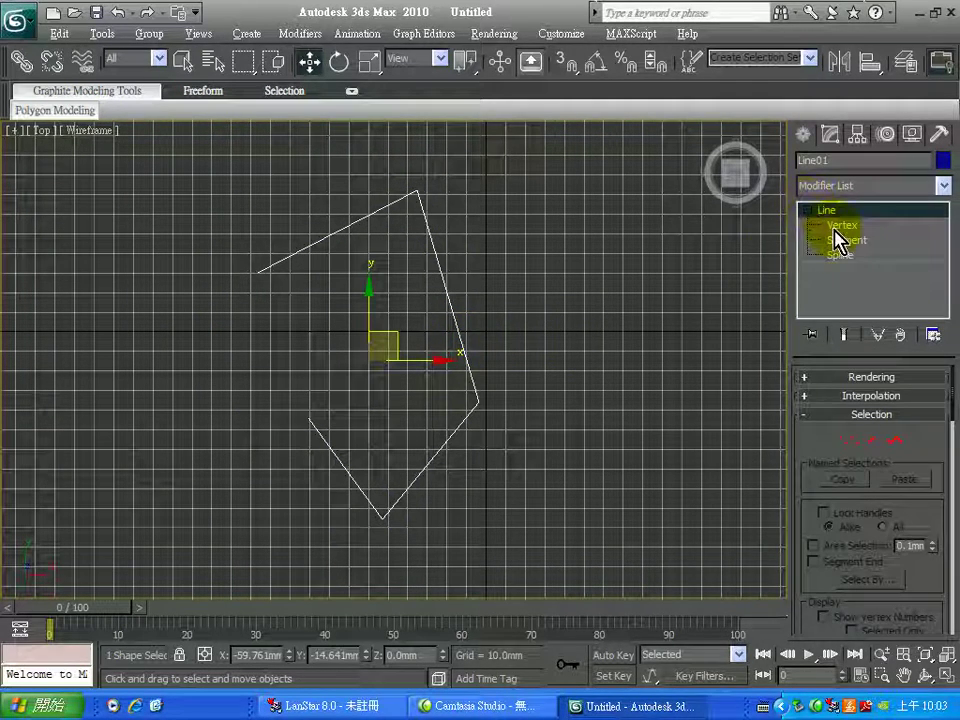
{"action": "left_click", "coordinate": [837, 226]}
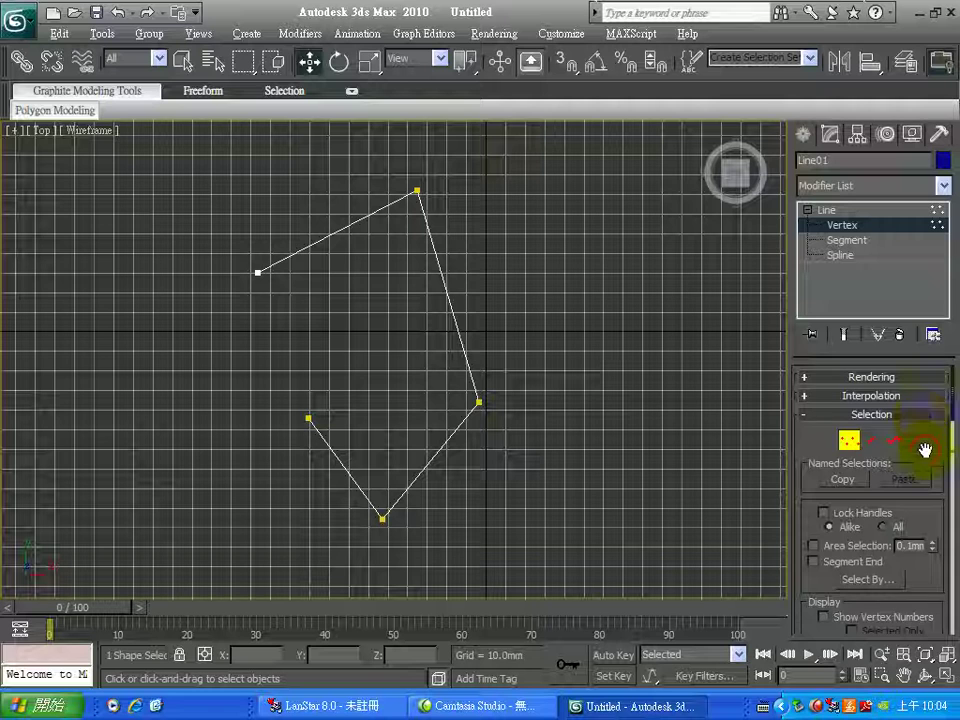
Widen the command panel to two columns so that more of the line's vertex editing options fit
{"action": "left_click_drag", "start_coordinate": [924, 444], "coordinate": [924, 369]}
{"action": "left_click_drag", "start_coordinate": [922, 501], "coordinate": [921, 574]}
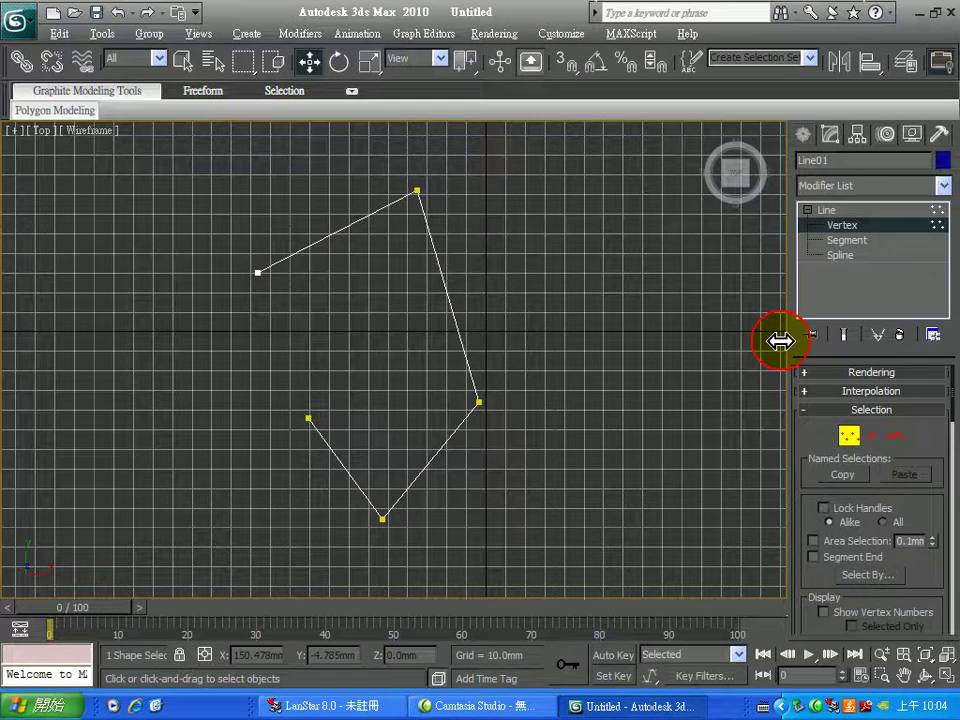
{"action": "left_click_drag", "start_coordinate": [783, 341], "coordinate": [735, 349]}
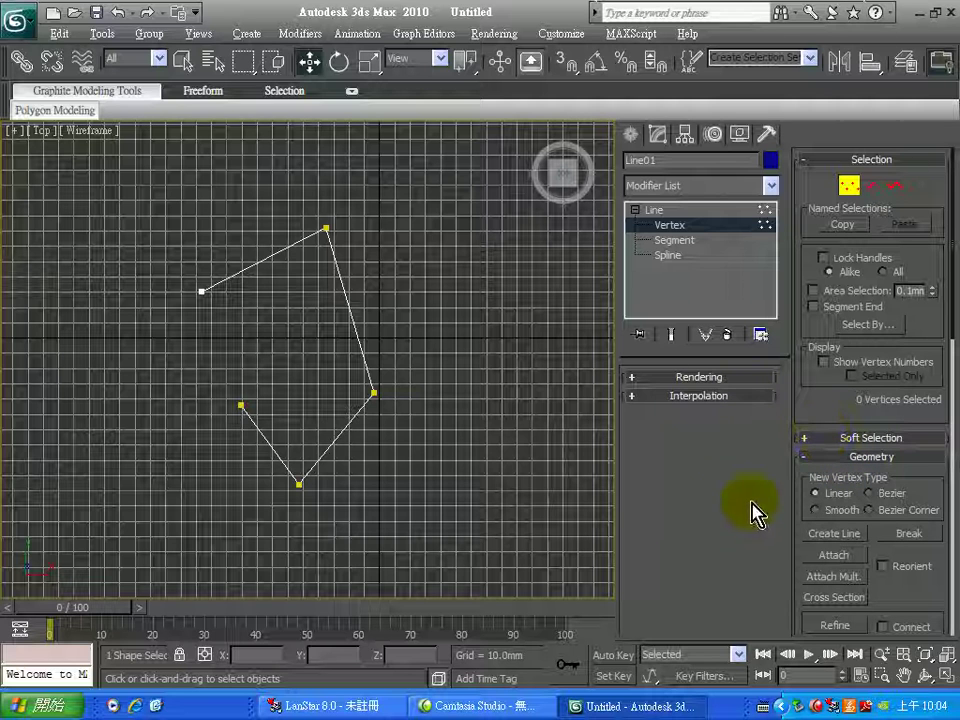
{"action": "left_click_drag", "start_coordinate": [843, 403], "coordinate": [816, 229]}
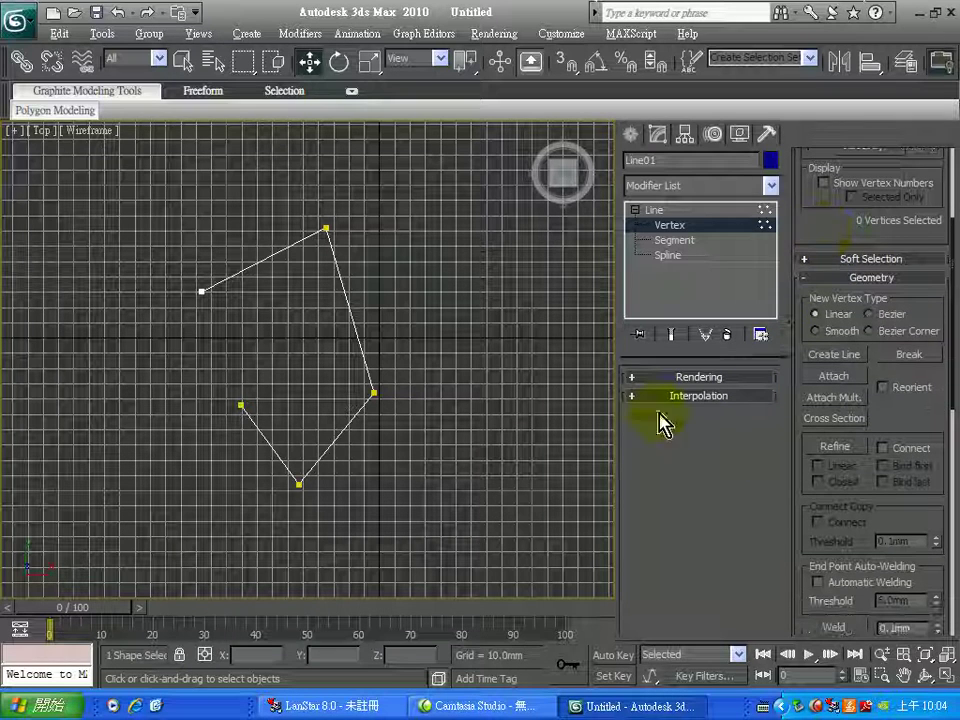
{"action": "left_click_drag", "start_coordinate": [896, 428], "coordinate": [879, 253]}
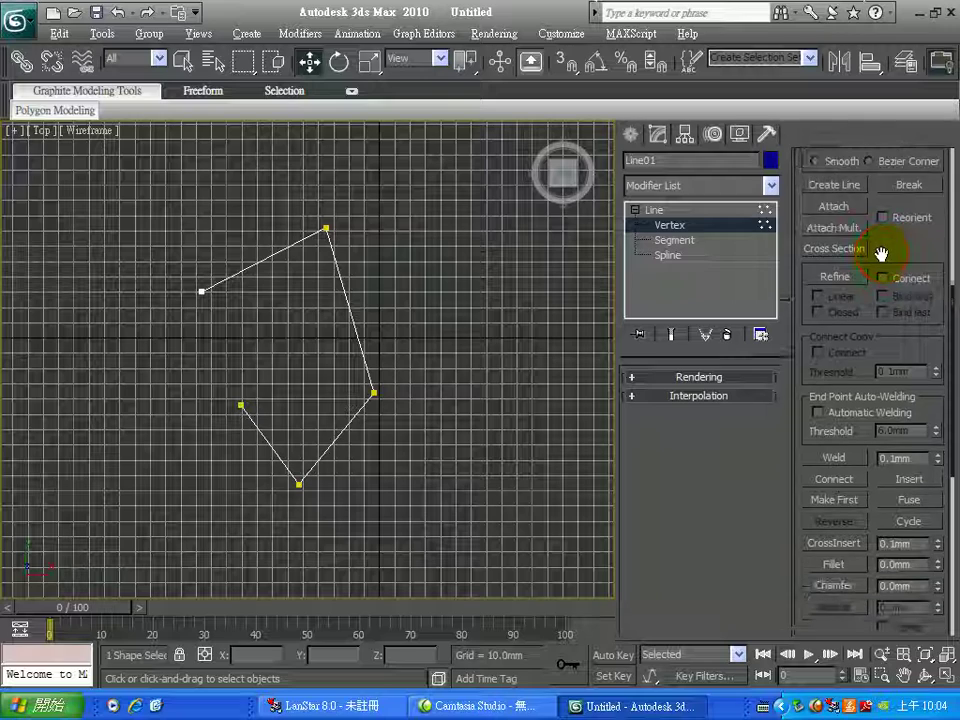
{"action": "left_click_drag", "start_coordinate": [615, 489], "coordinate": [522, 497]}
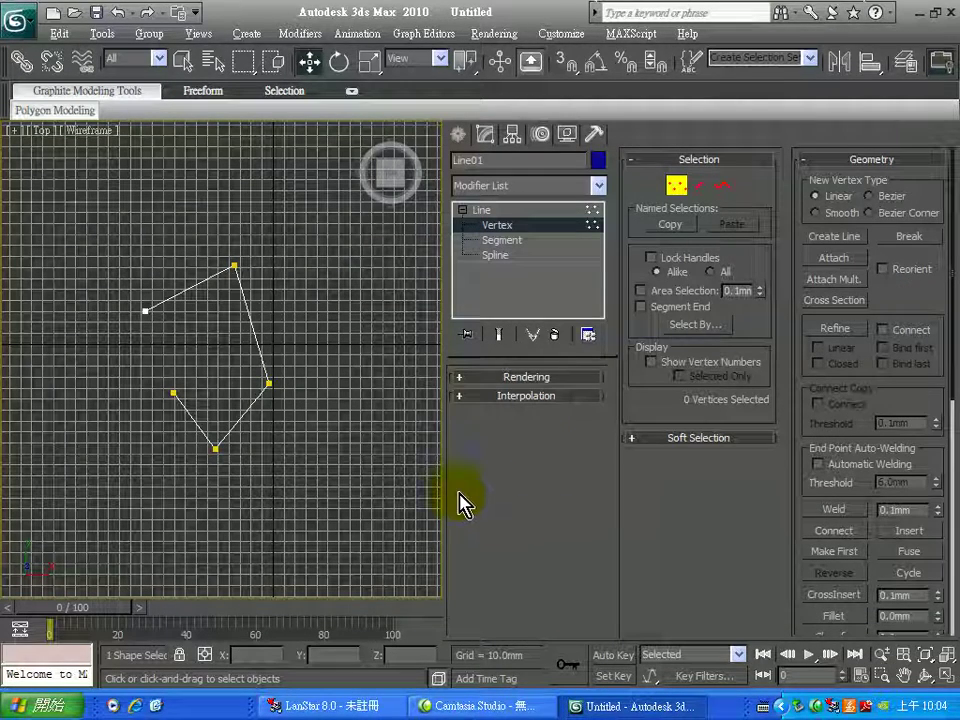
{"action": "left_click_drag", "start_coordinate": [441, 493], "coordinate": [640, 485]}
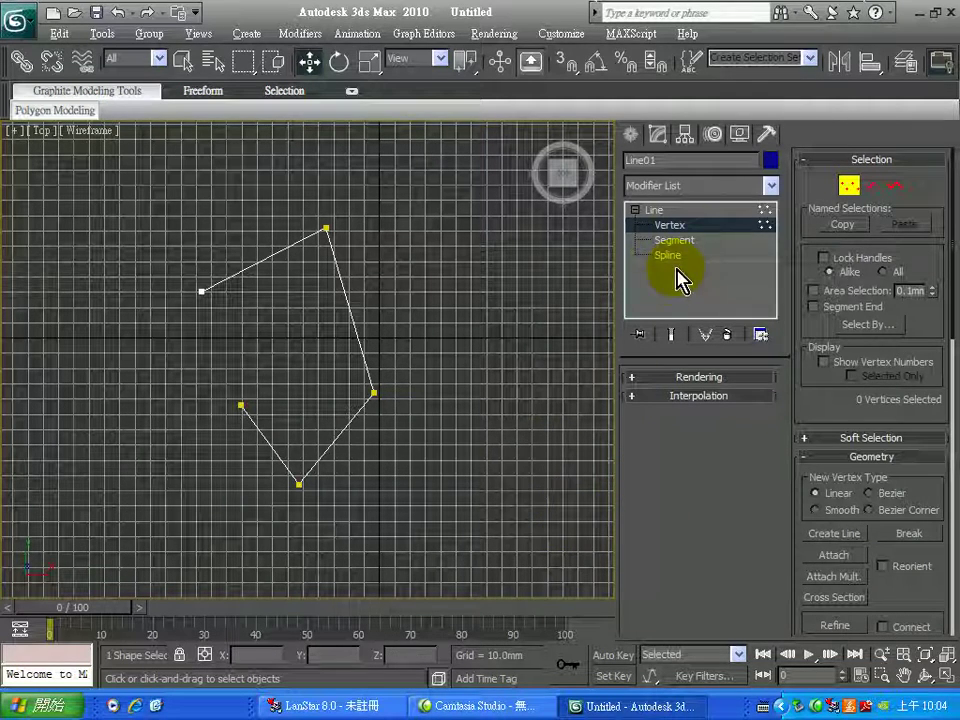
Delete the polyline's first vertex, at the open end of its upper segment
{"action": "left_click", "coordinate": [682, 231]}
{"action": "left_click", "coordinate": [682, 231]}
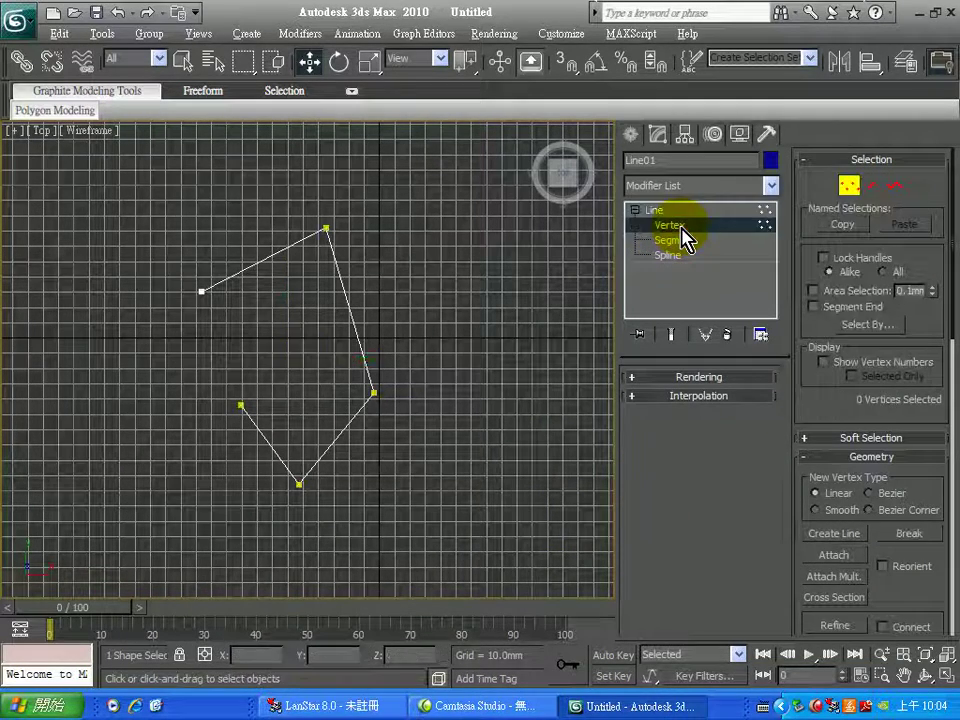
{"action": "left_click_drag", "start_coordinate": [926, 333], "coordinate": [925, 153]}
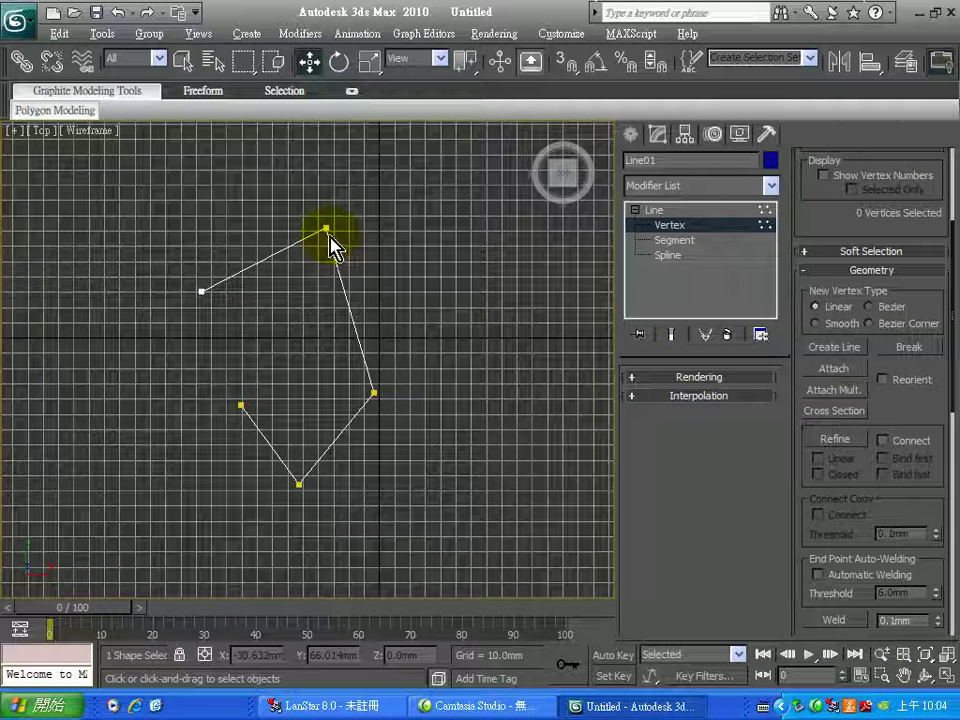
{"action": "left_click", "coordinate": [202, 291]}
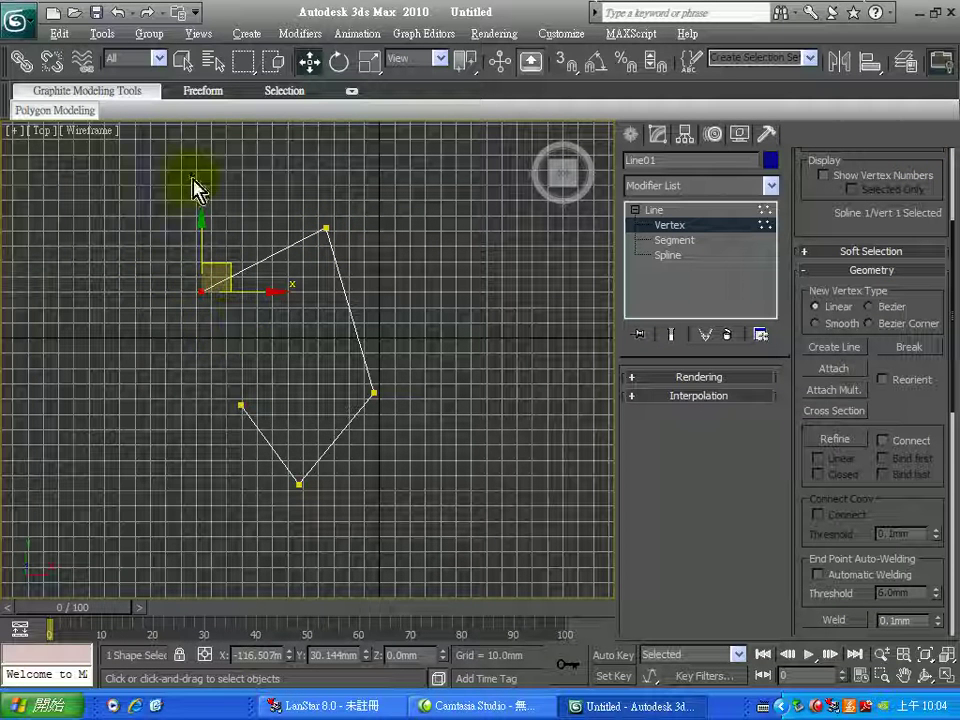
{"action": "left_click", "coordinate": [182, 61]}
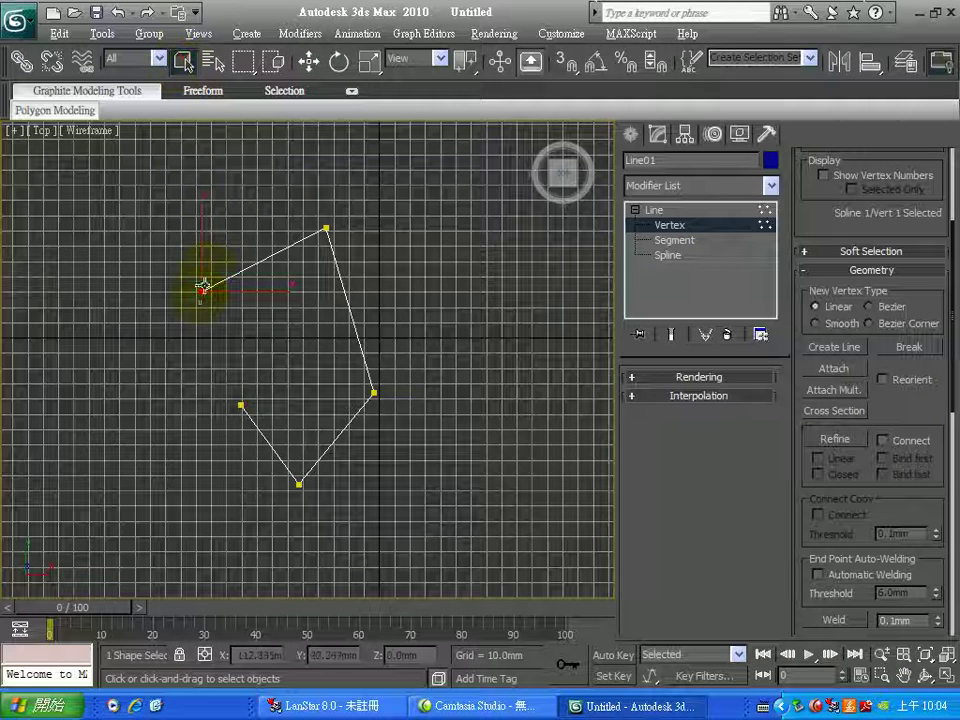
{"action": "left_click_drag", "start_coordinate": [167, 270], "coordinate": [252, 340]}
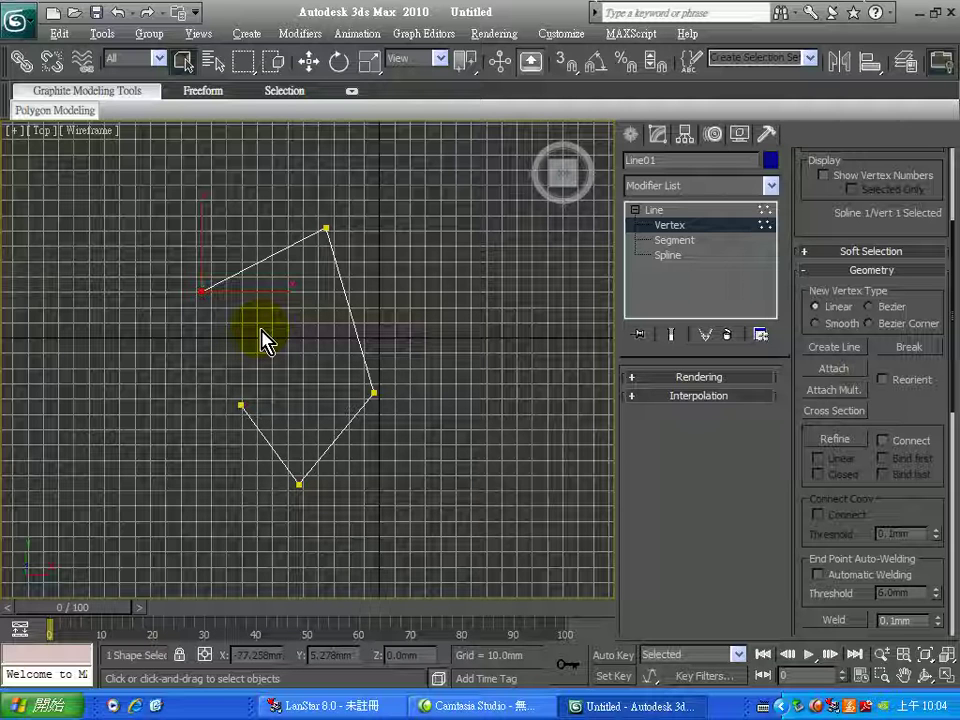
{"action": "key", "text": "Delete"}
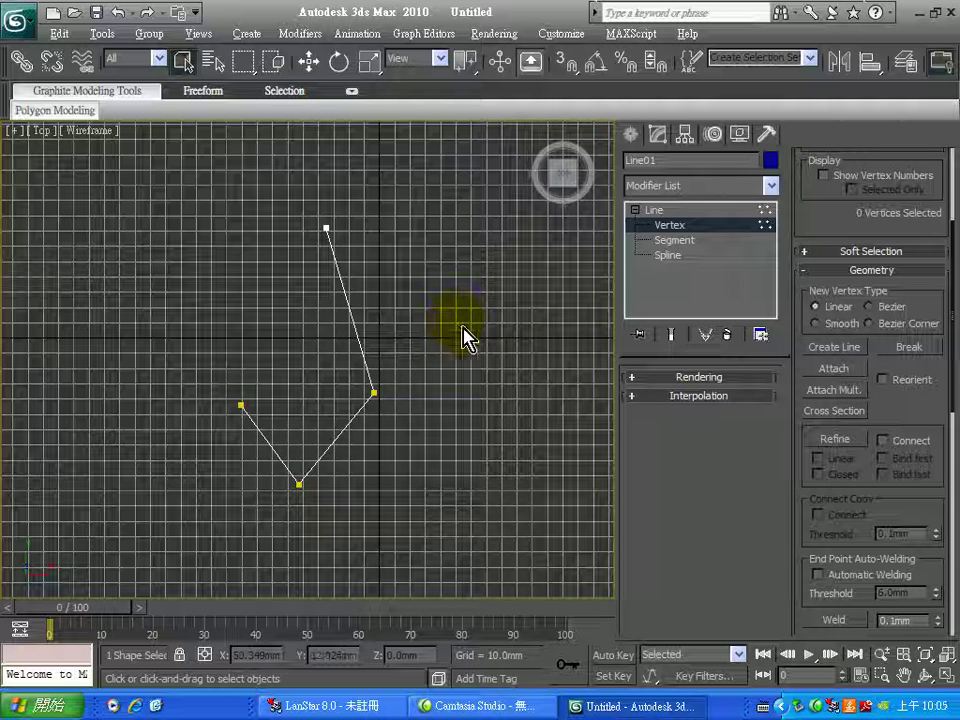
Move the polyline's two end vertices close together, the last one to about X -110 mm, Y 44 mm, and its lowest vertex down and left
{"action": "left_click", "coordinate": [326, 231]}
{"action": "left_click", "coordinate": [309, 62]}
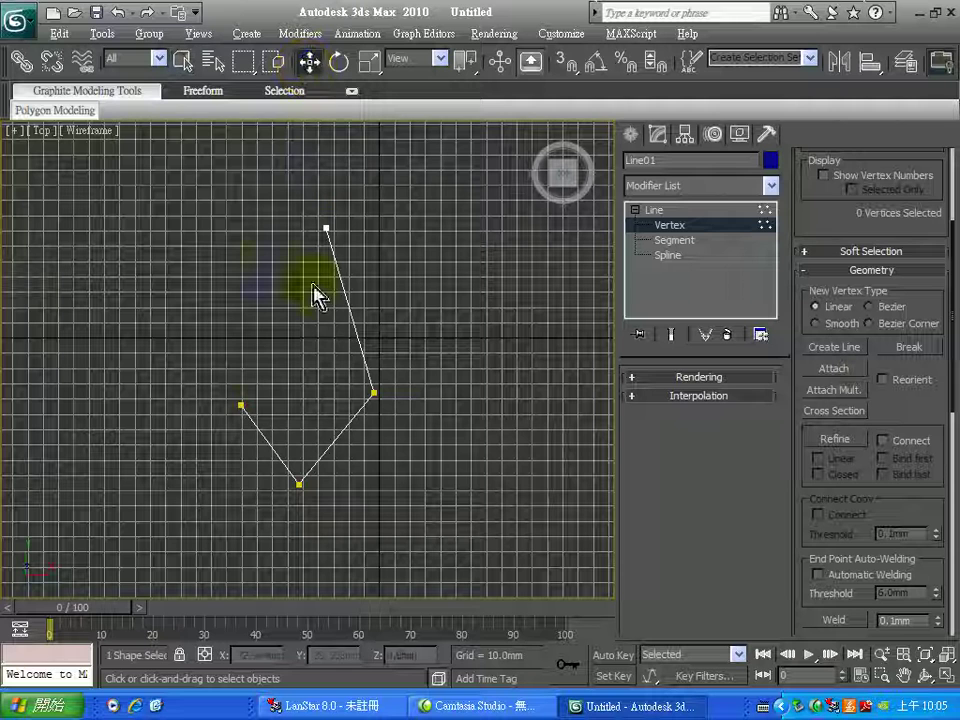
{"action": "left_click", "coordinate": [242, 404]}
{"action": "left_click_drag", "start_coordinate": [242, 404], "coordinate": [211, 267]}
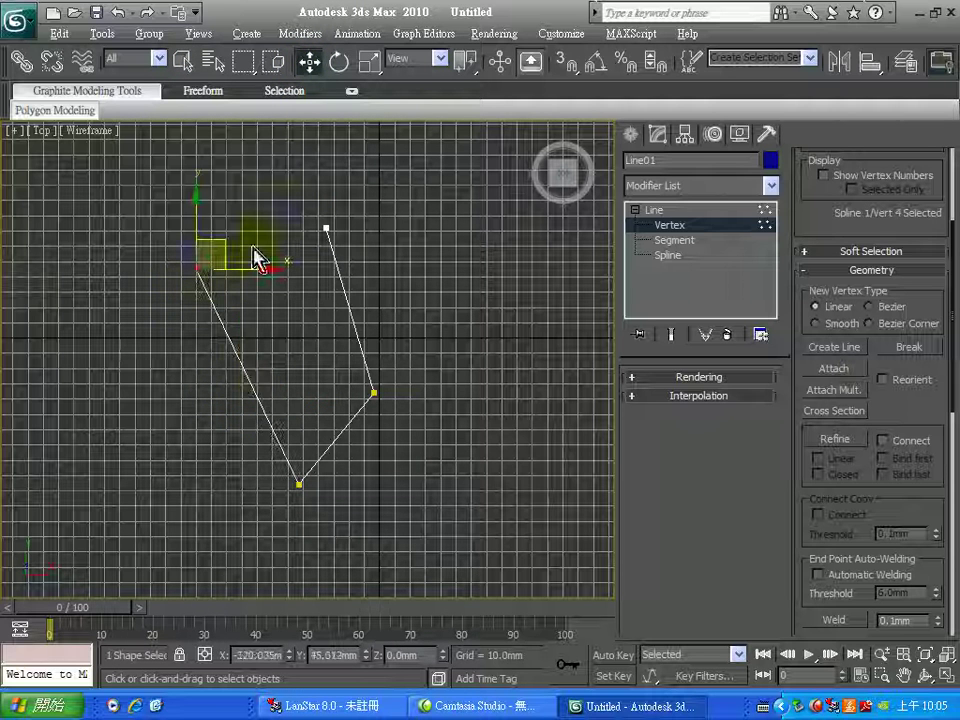
{"action": "left_click_drag", "start_coordinate": [328, 226], "coordinate": [258, 250]}
{"action": "left_click_drag", "start_coordinate": [300, 485], "coordinate": [185, 556]}
{"action": "left_click", "coordinate": [198, 268]}
{"action": "left_click_drag", "start_coordinate": [198, 268], "coordinate": [211, 270]}
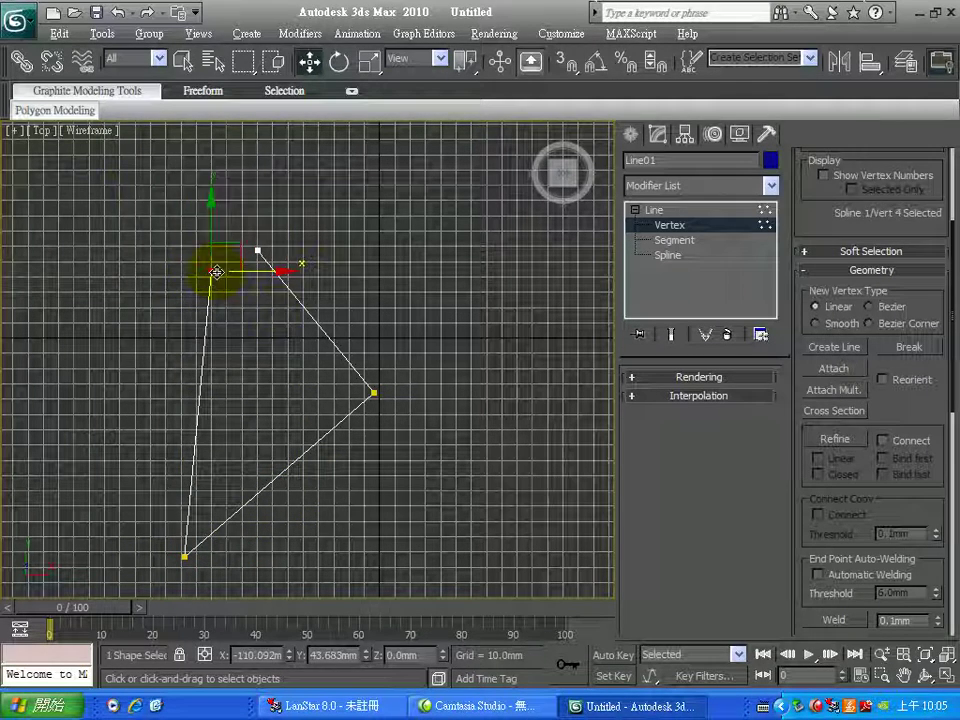
Select the polyline's two open end vertices together
{"action": "left_click_drag", "start_coordinate": [138, 181], "coordinate": [268, 345]}
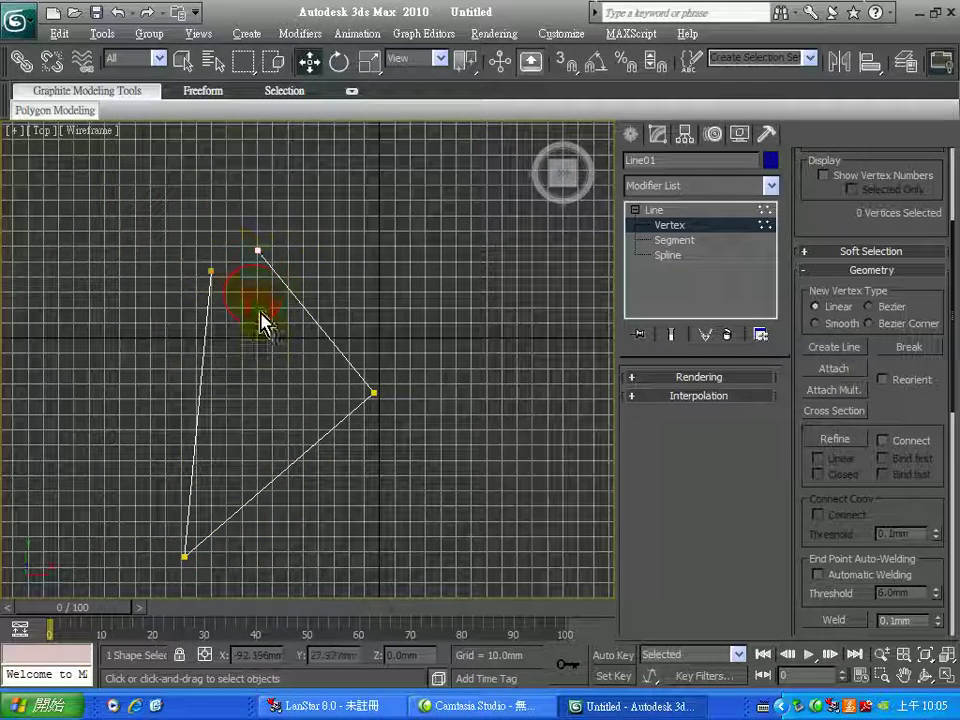
{"action": "left_click", "coordinate": [213, 210]}
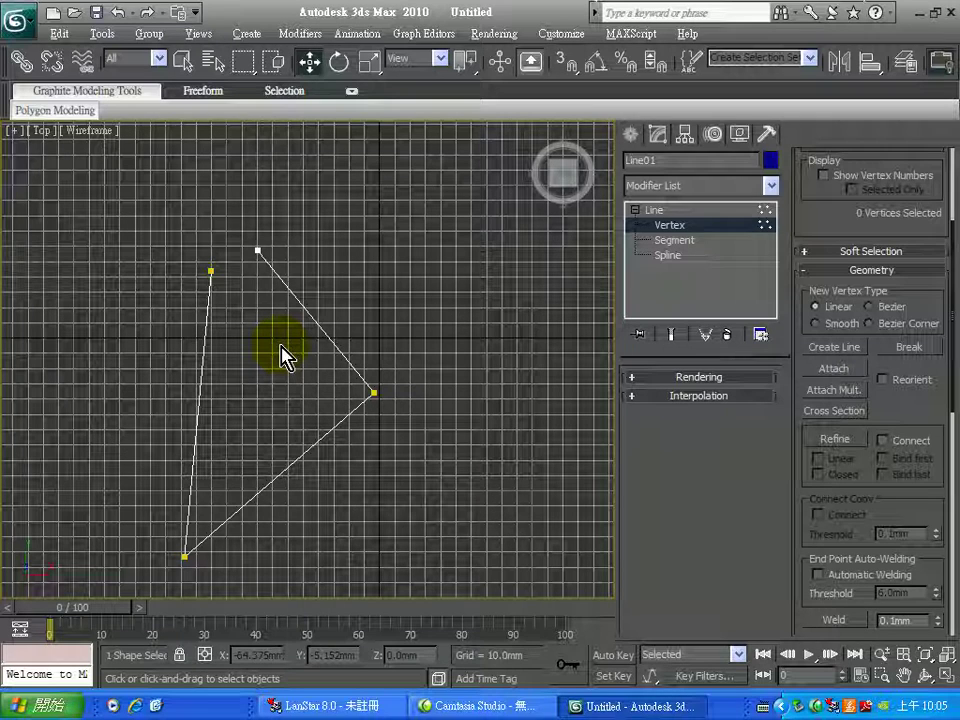
{"action": "left_click_drag", "start_coordinate": [280, 350], "coordinate": [197, 225]}
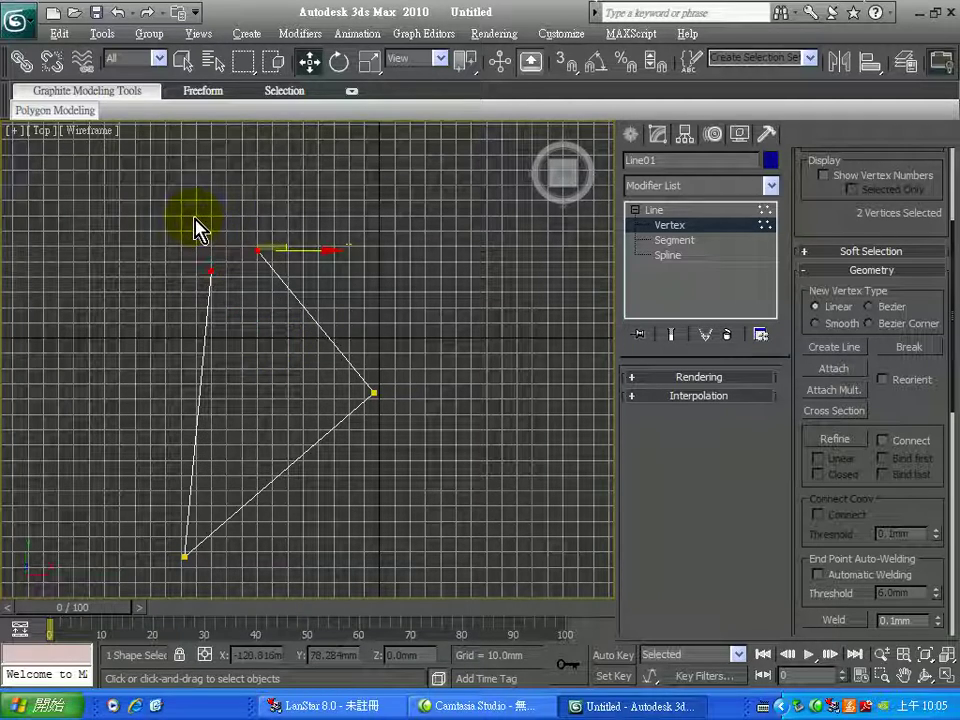